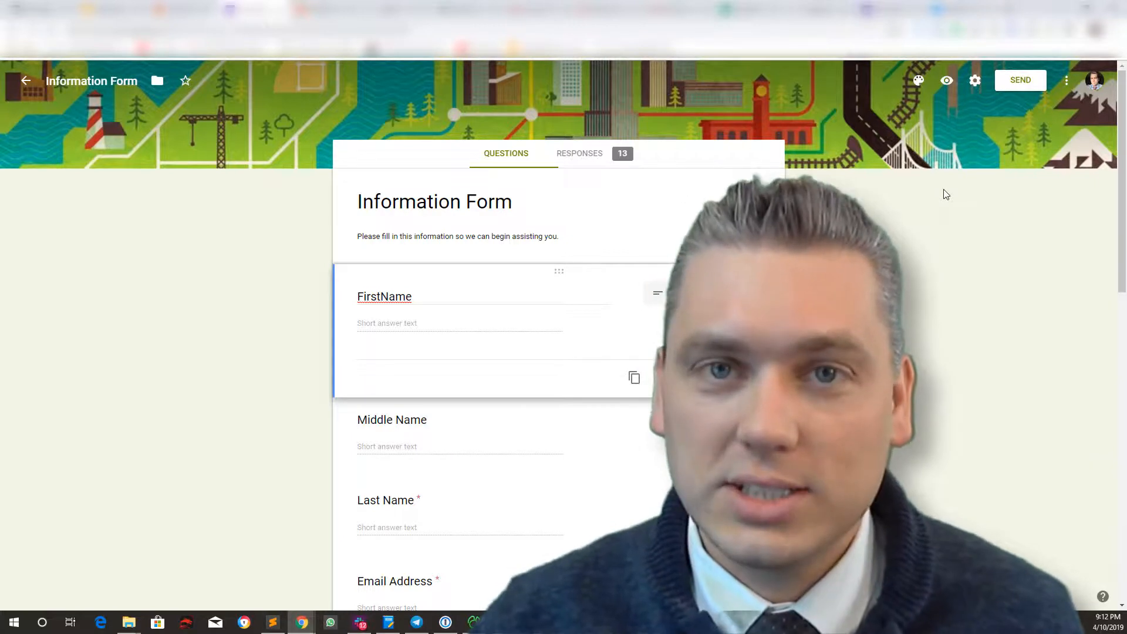
Step: Review the questions of the Information Form, from FirstName through Phone Number
double_click(382, 294)
left_click(258, 318)
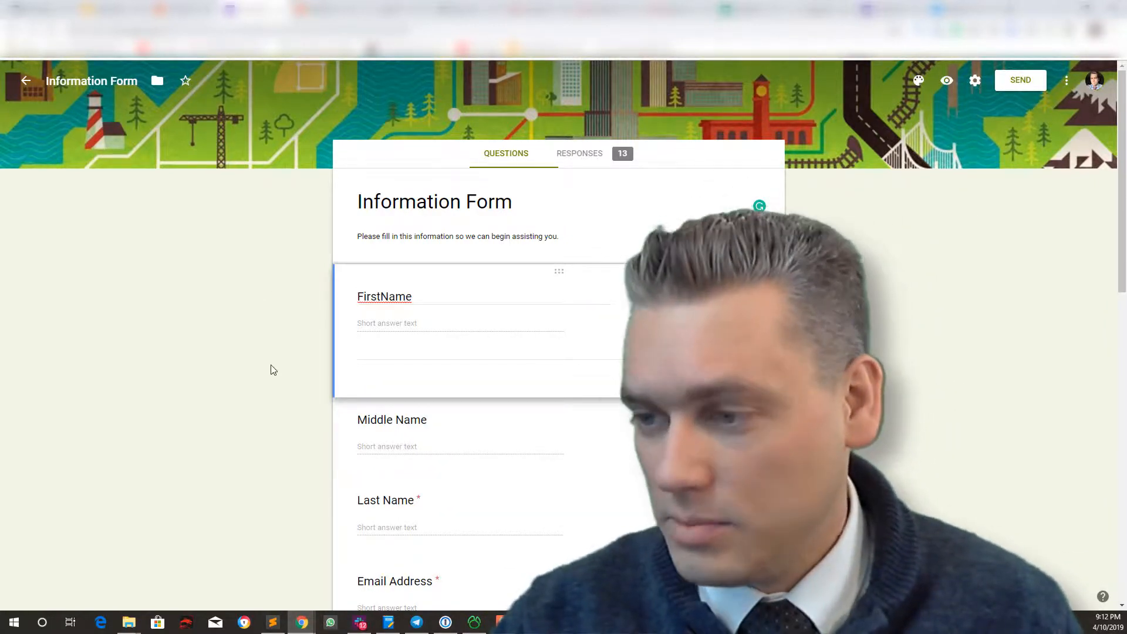
scroll(277, 410, "down", 8)
scroll(285, 421, "down", 5)
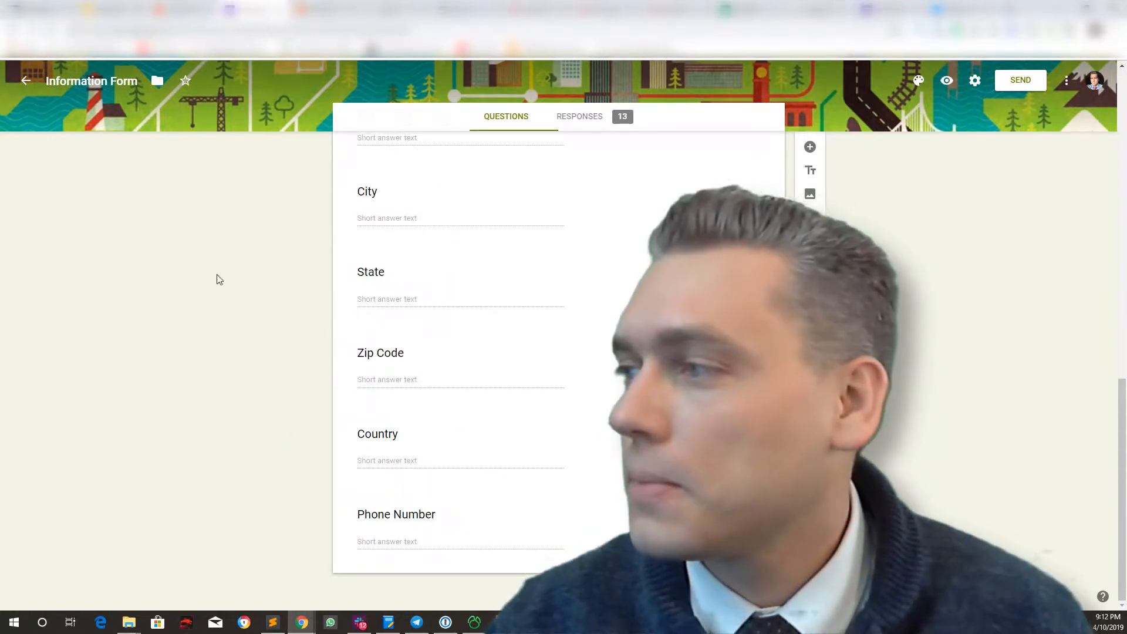
scroll(224, 274, "up", 12)
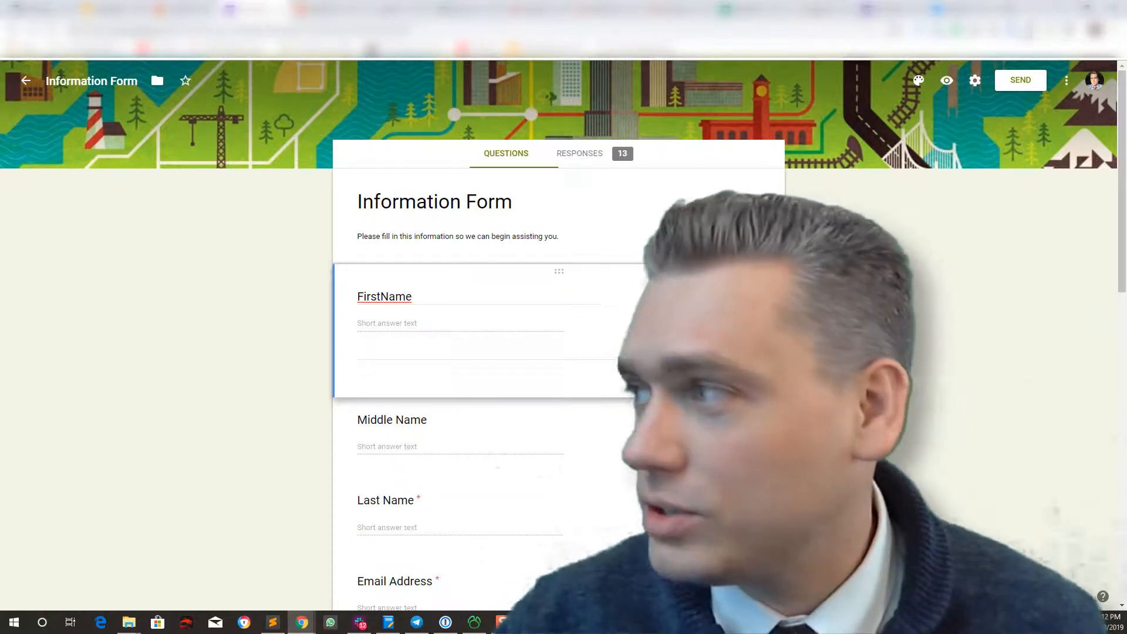
Step: Check the Information Form's link and embed HTML sharing options, and look over the published form
left_click(1025, 81)
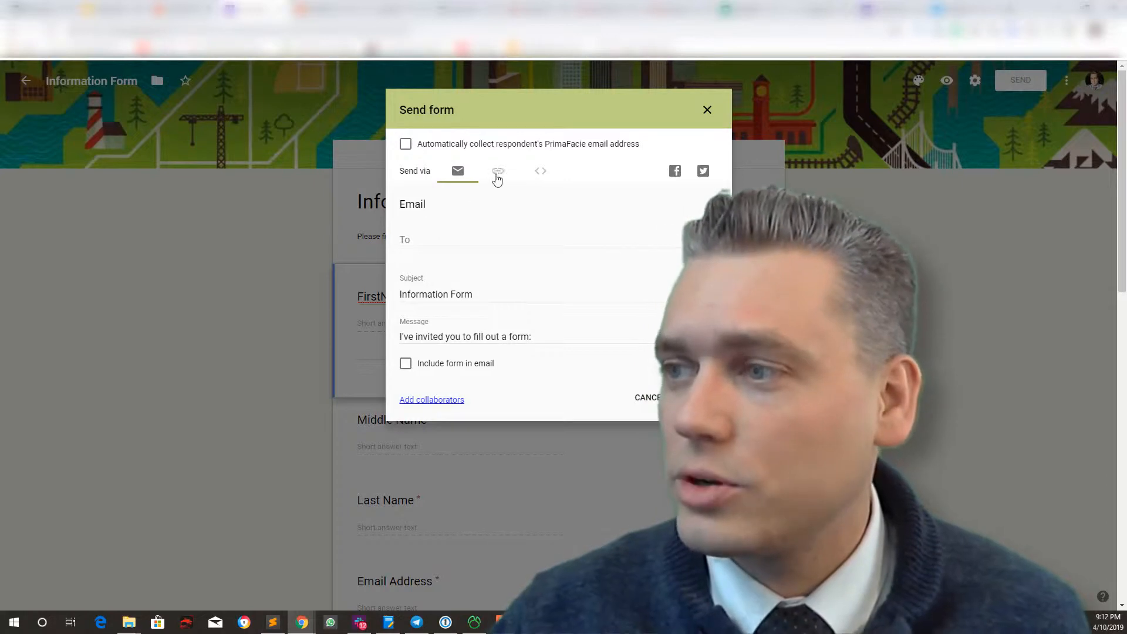
left_click(499, 174)
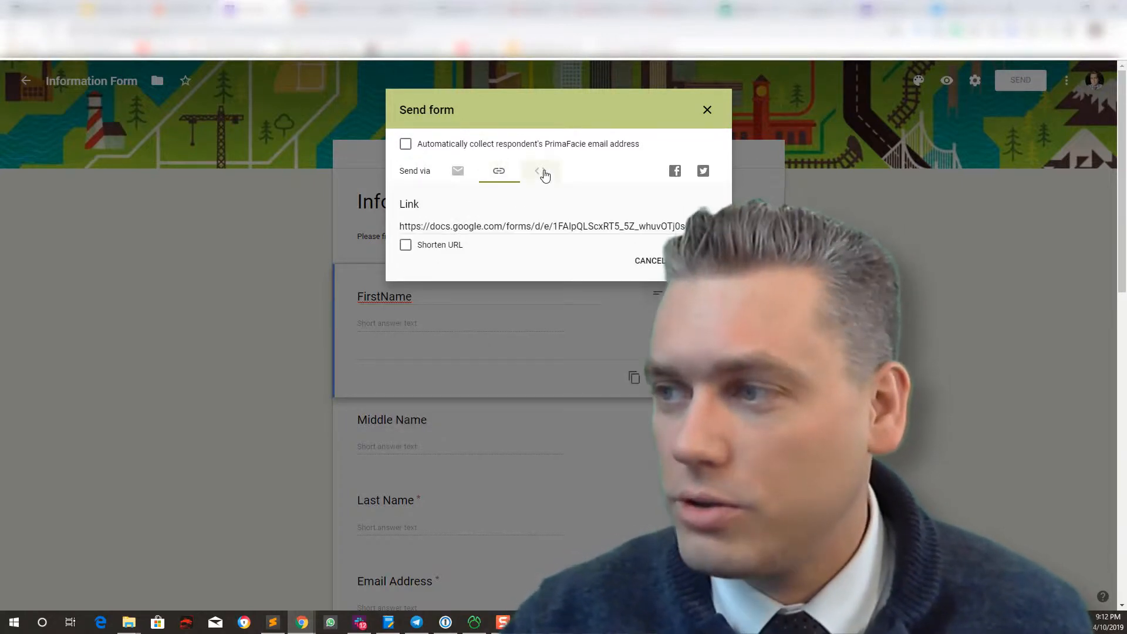
left_click(543, 173)
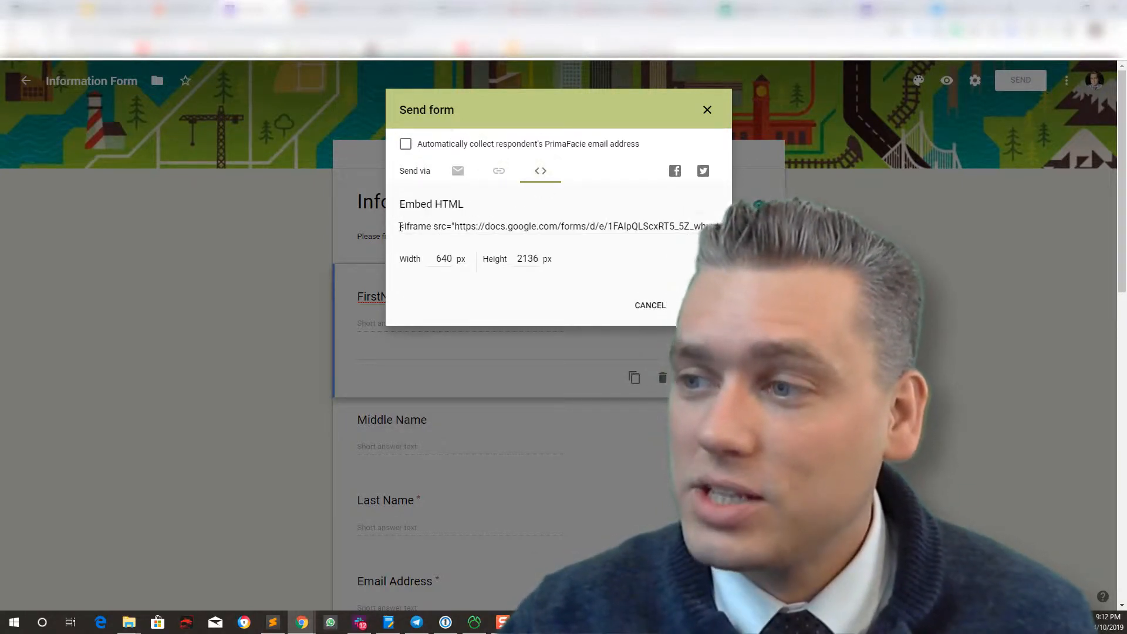
left_click(470, 230)
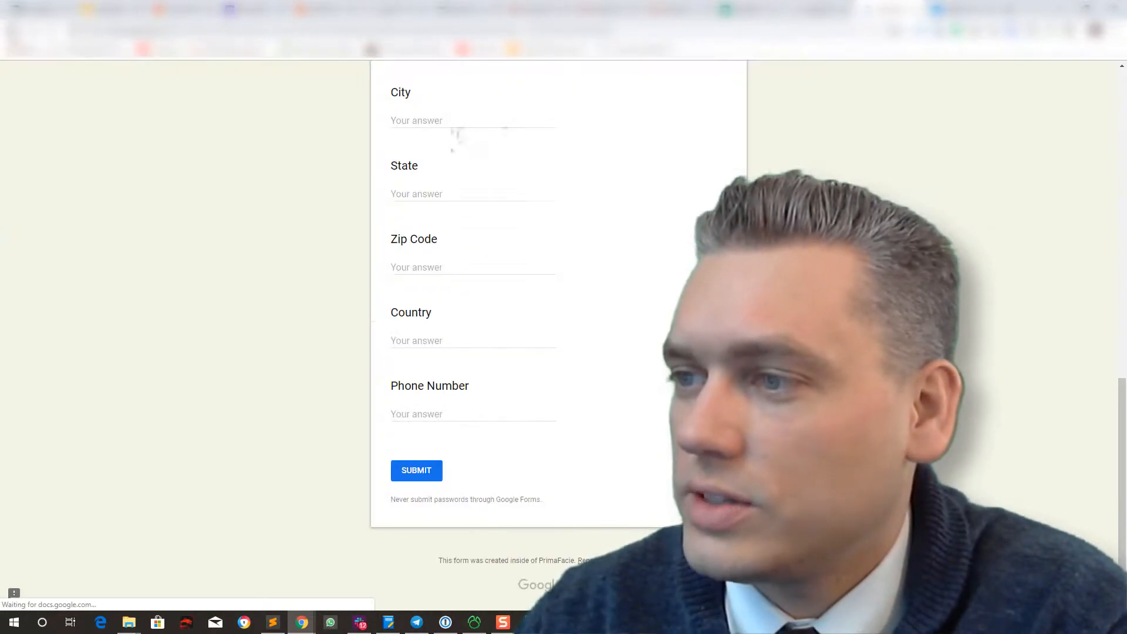
scroll(552, 299, "up", 7)
scroll(578, 297, "up", 6)
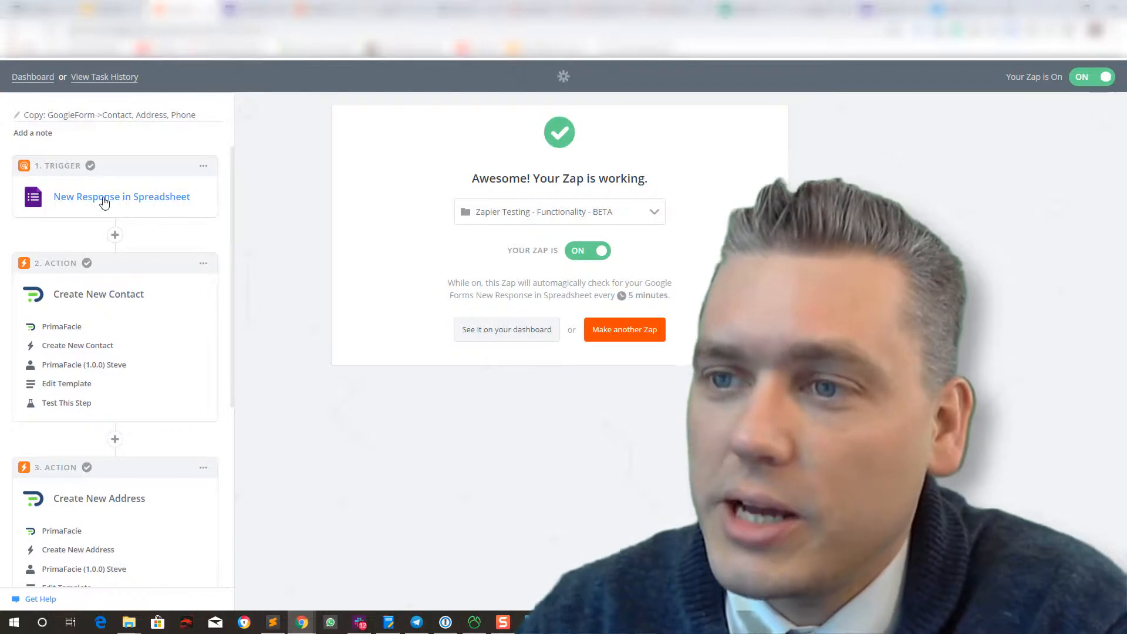
Step: Review the Zap trigger's setup in Zapier: Google Forms app, New Response in Spreadsheet event, account, spreadsheet and worksheet options, and sample
left_click(105, 202)
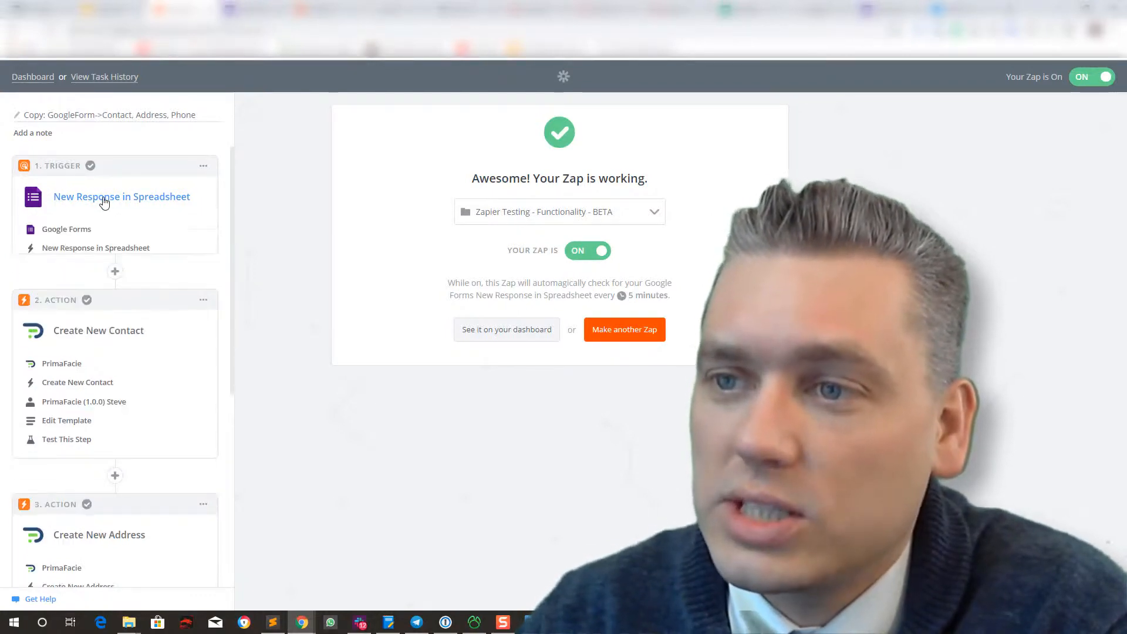
left_click(76, 233)
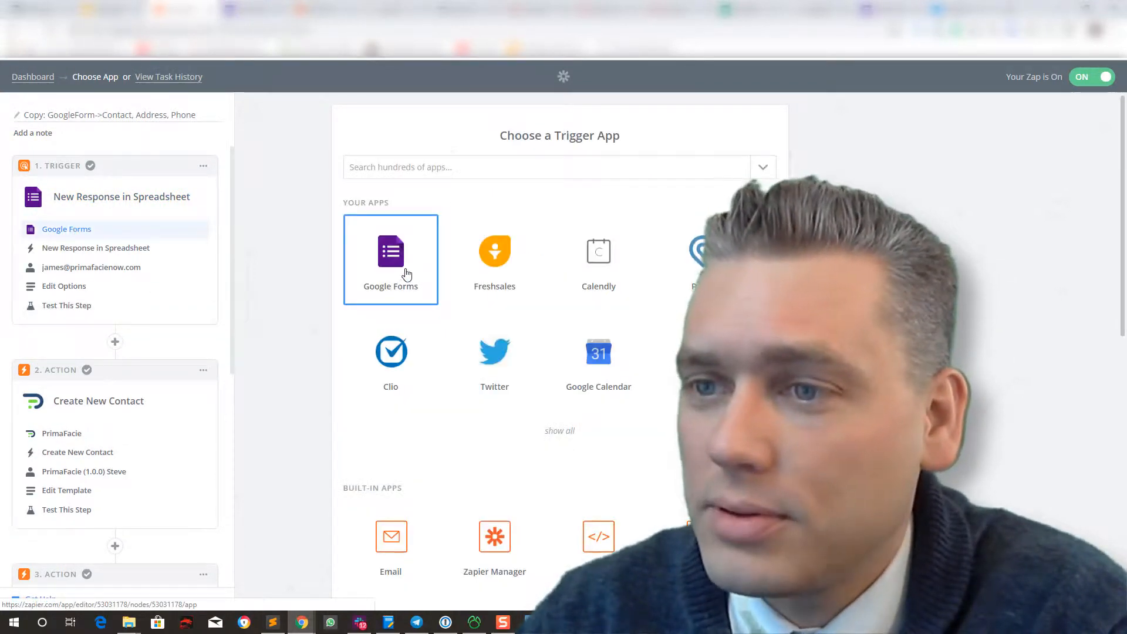
left_click(100, 249)
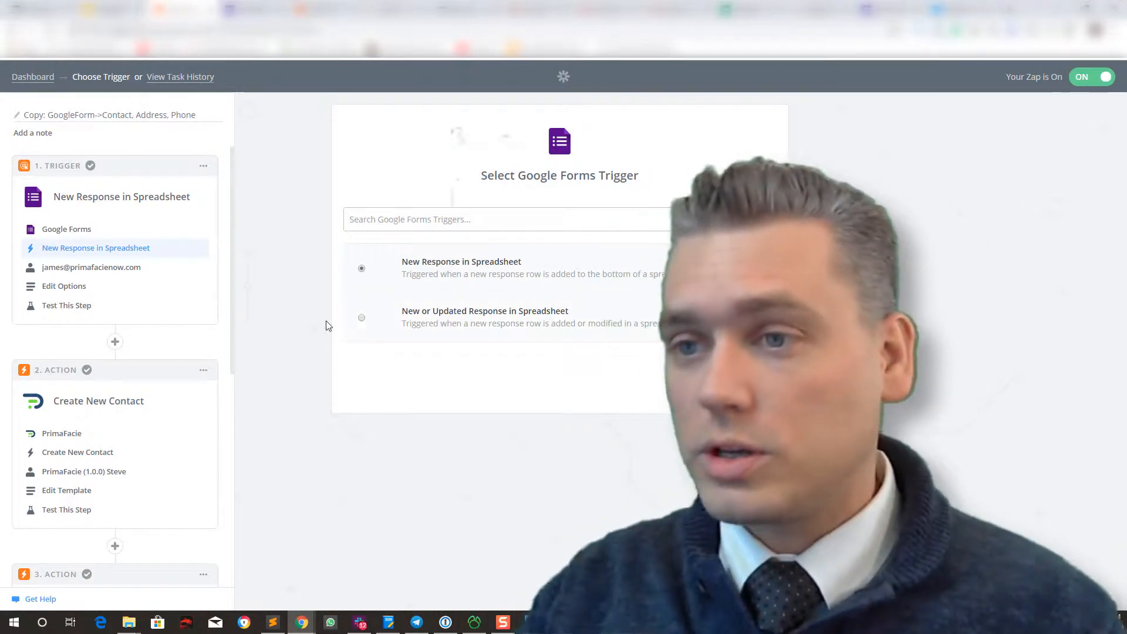
left_click(76, 268)
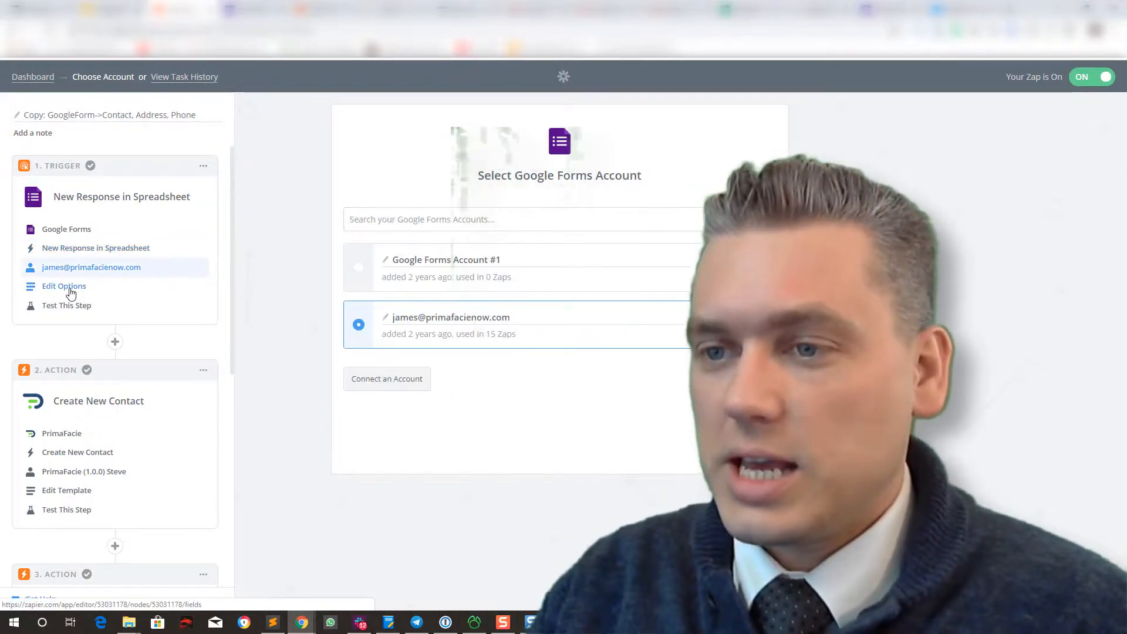
left_click(64, 292)
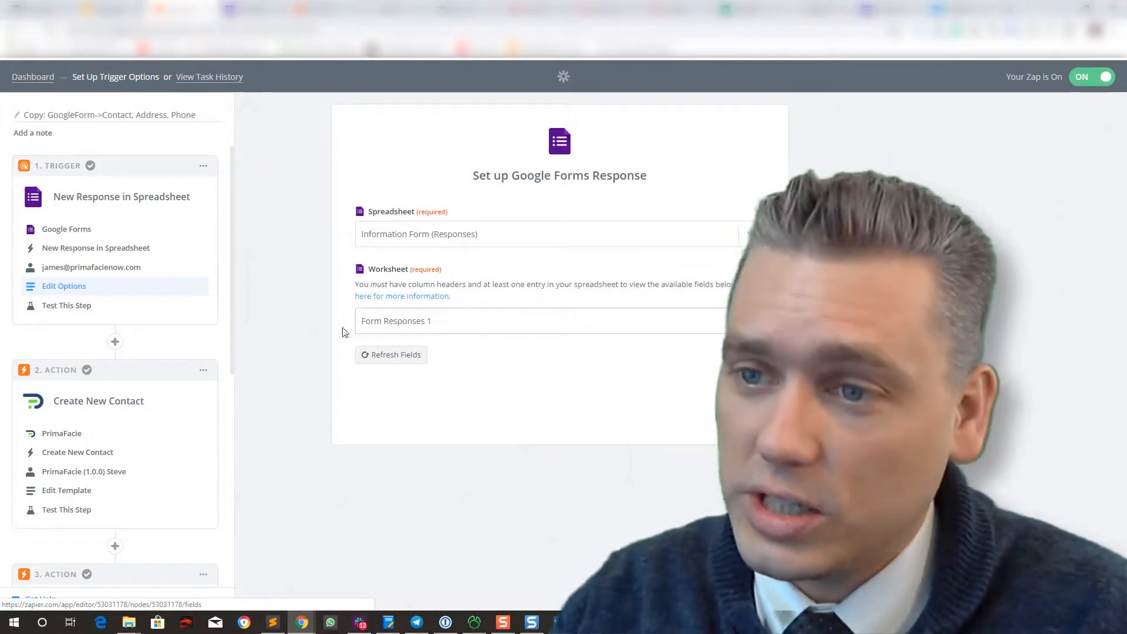
left_click(66, 307)
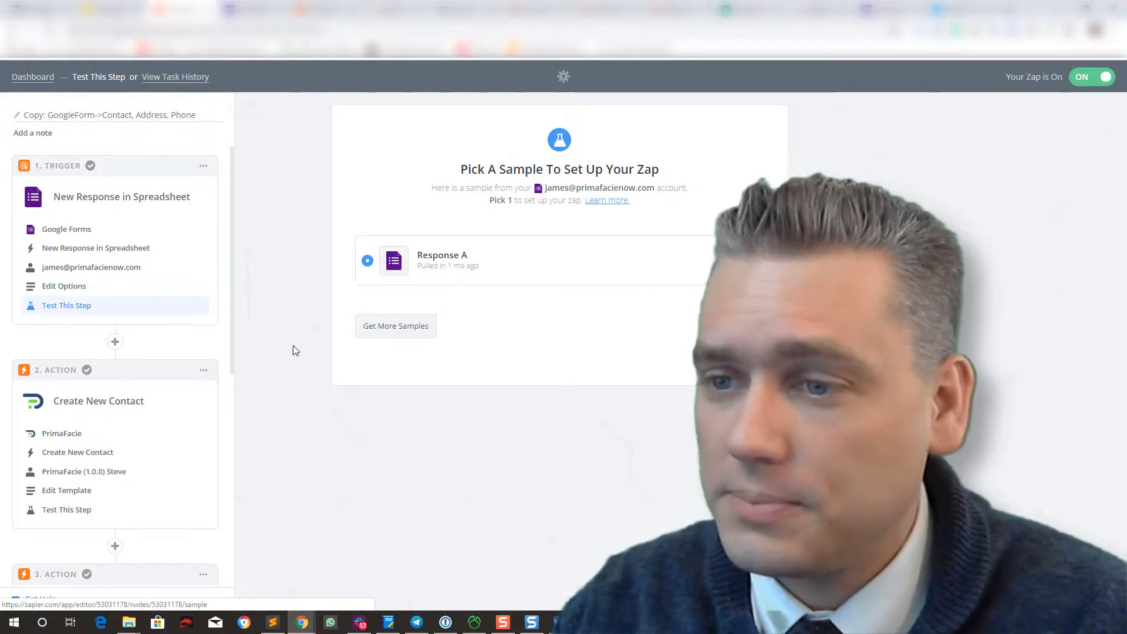
Step: Review the app and the event chosen for the Zap's Create New Contact action
scroll(203, 358, "down", 6)
scroll(189, 368, "down", 3)
scroll(170, 347, "up", 7)
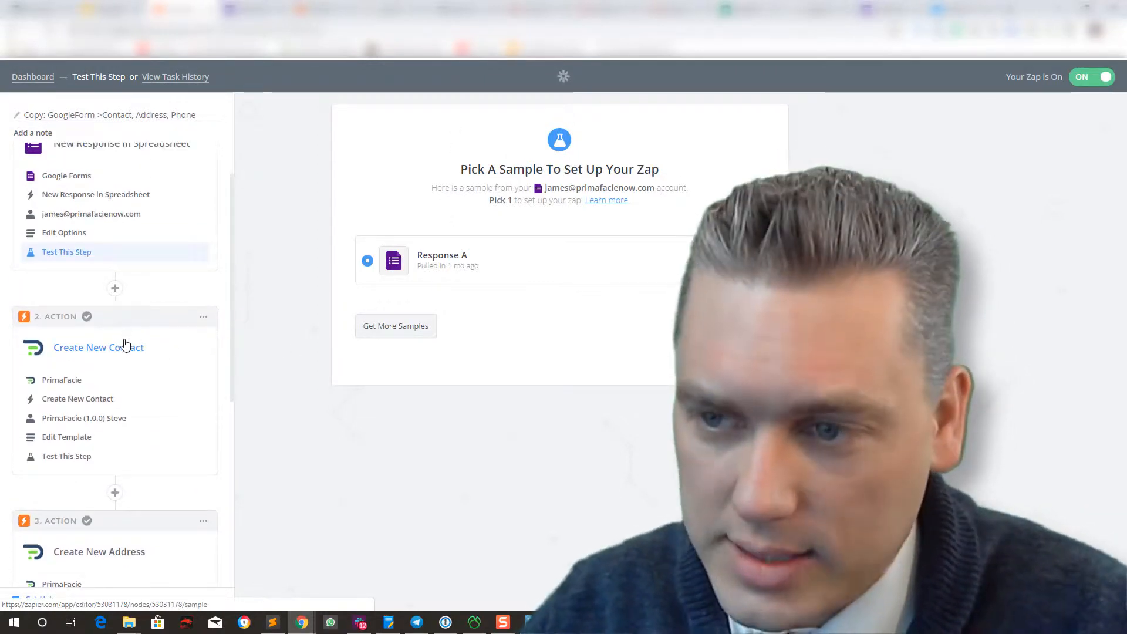
left_click(101, 354)
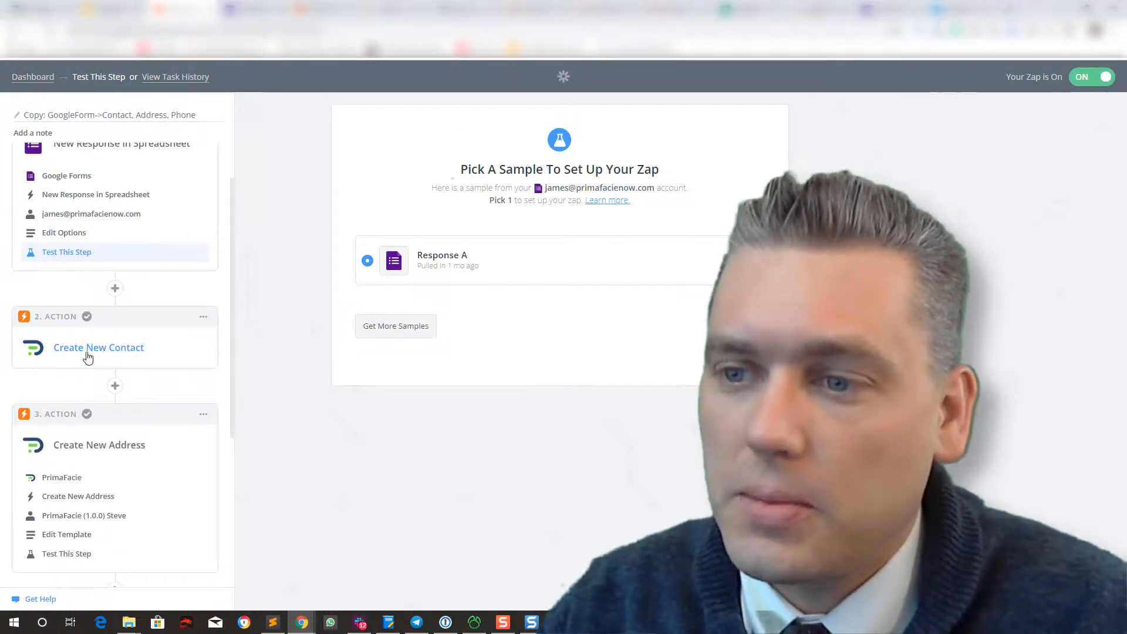
left_click(89, 352)
left_click(65, 379)
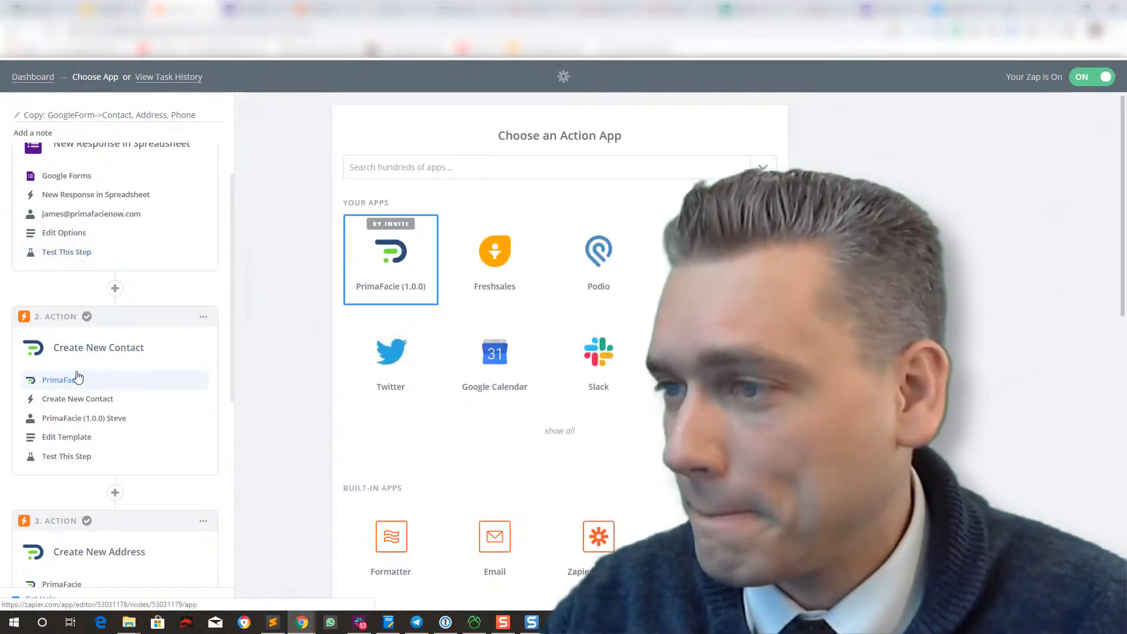
left_click(57, 401)
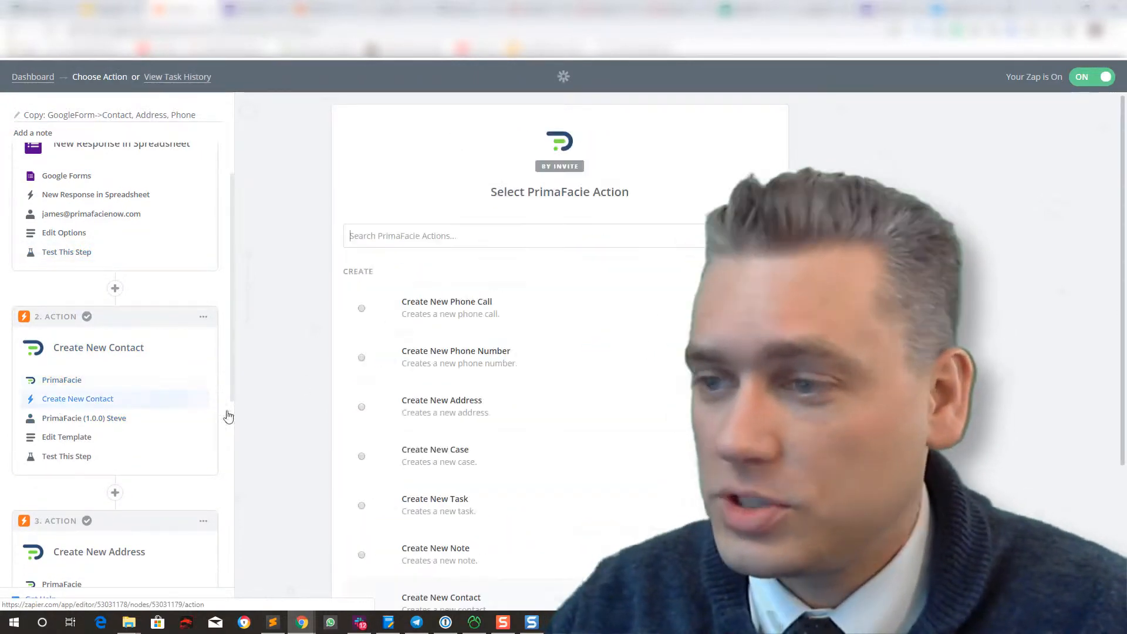
scroll(535, 411, "down", 3)
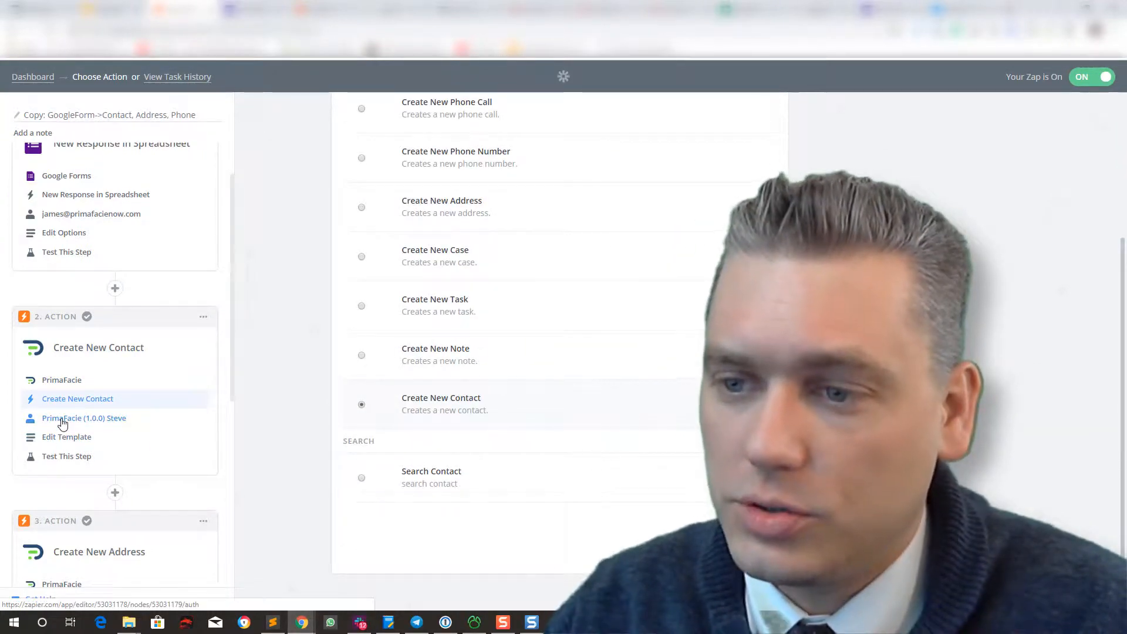
Step: Examine how the Create New Contact template maps the name and email fields to the form response
left_click(63, 439)
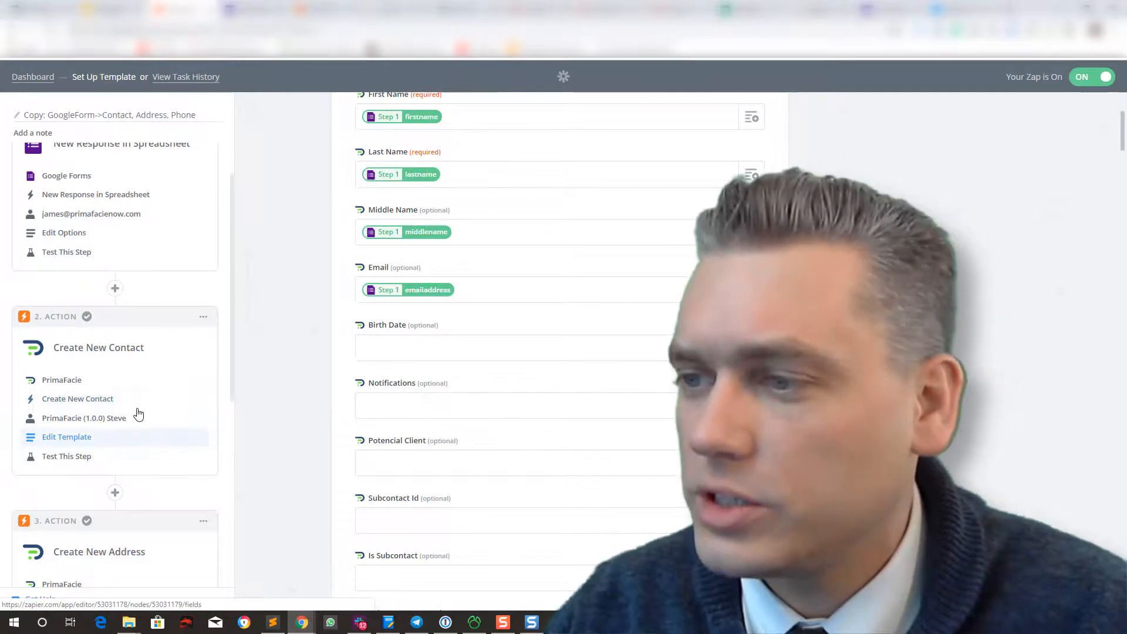
scroll(282, 385, "up", 4)
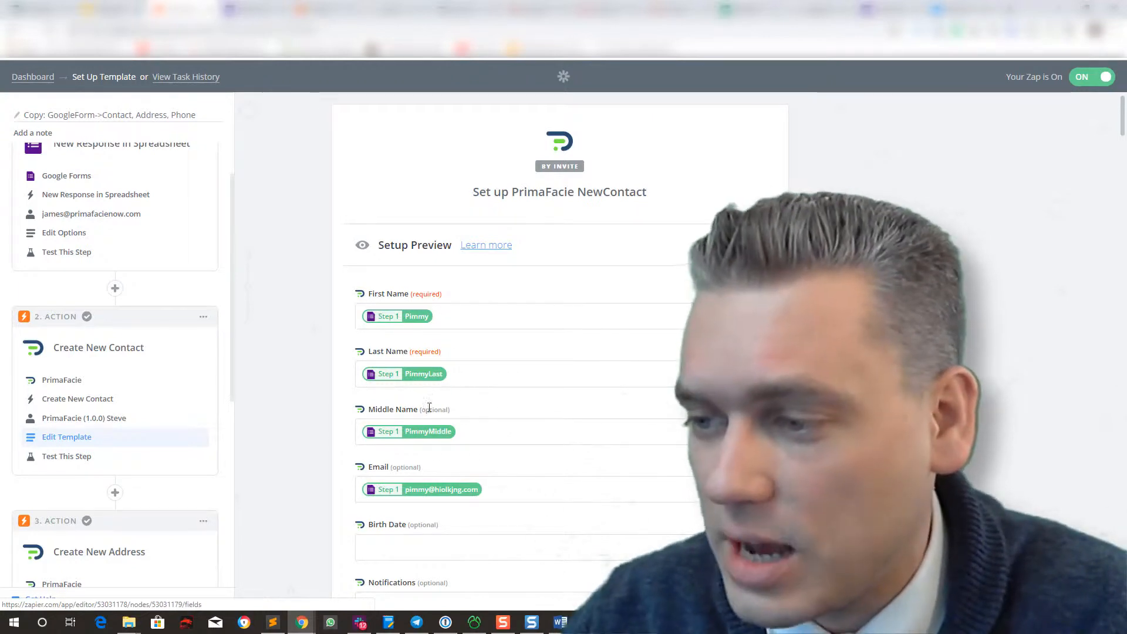
scroll(560, 411, "down", 4)
scroll(561, 411, "up", 4)
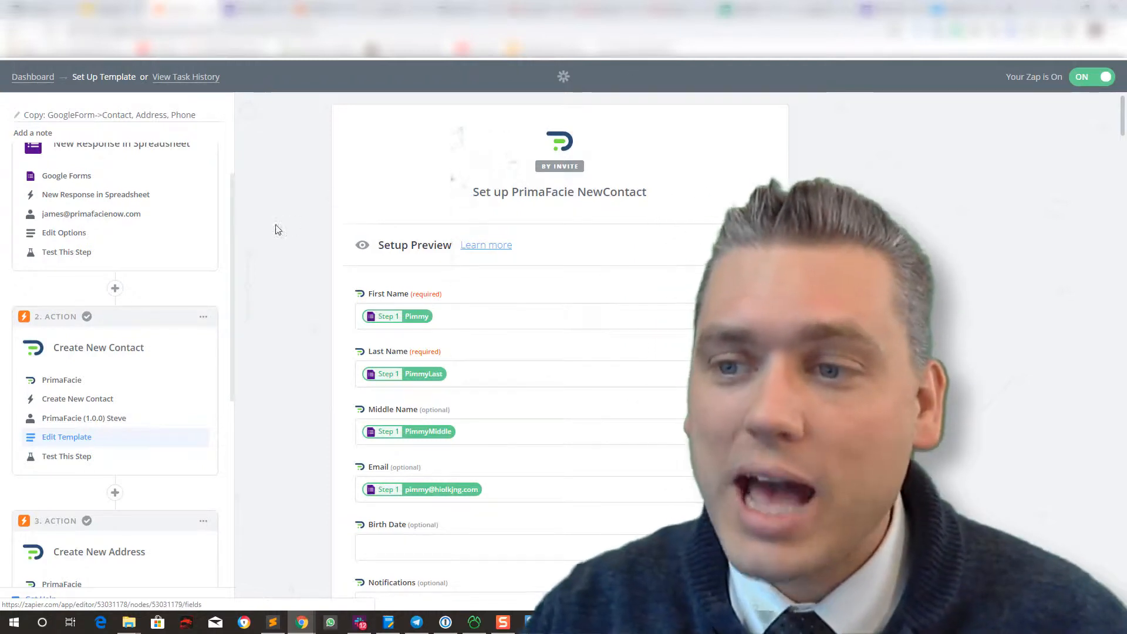
scroll(205, 239, "down", 5)
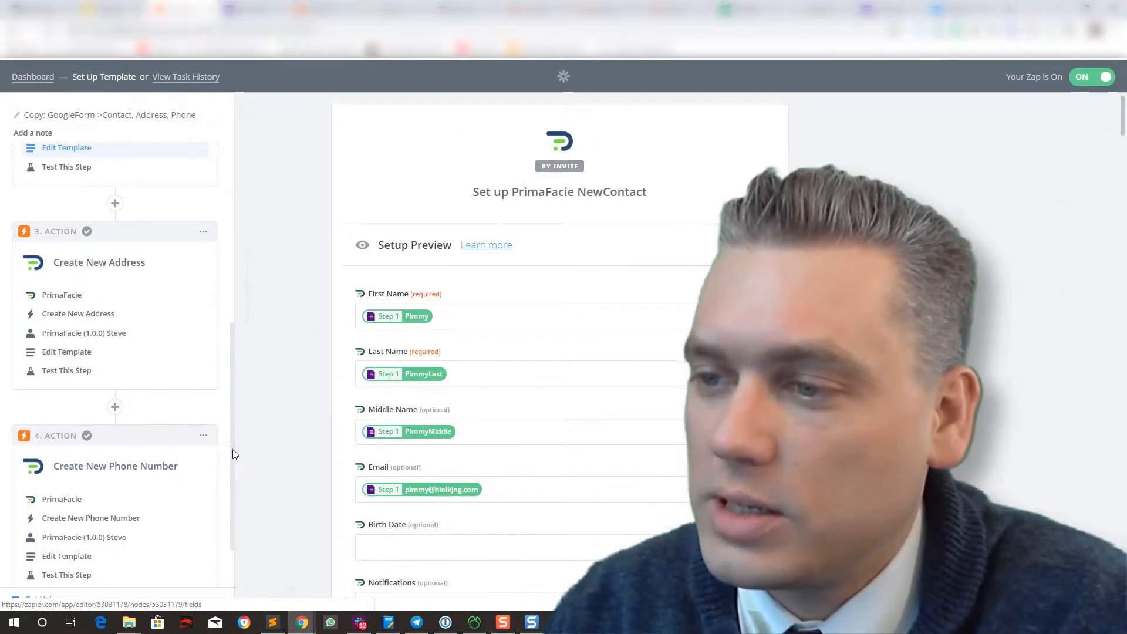
scroll(233, 454, "up", 4)
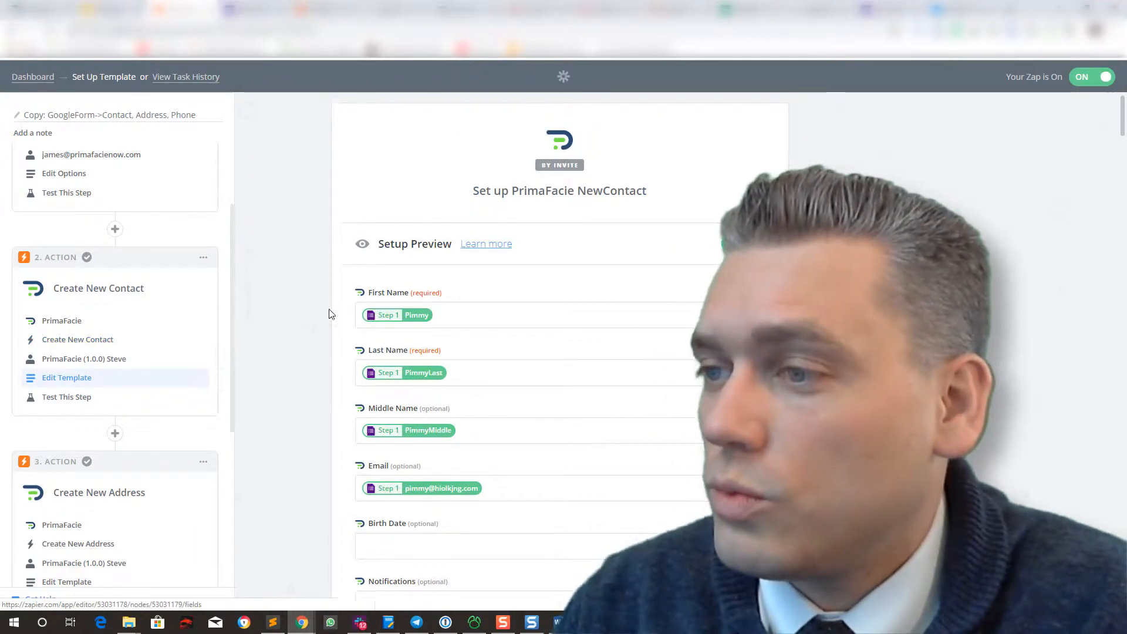
Step: Look through the optional fields available in the Create New Contact template, such as spouse, citizenship and company details
scroll(323, 315, "down", 1)
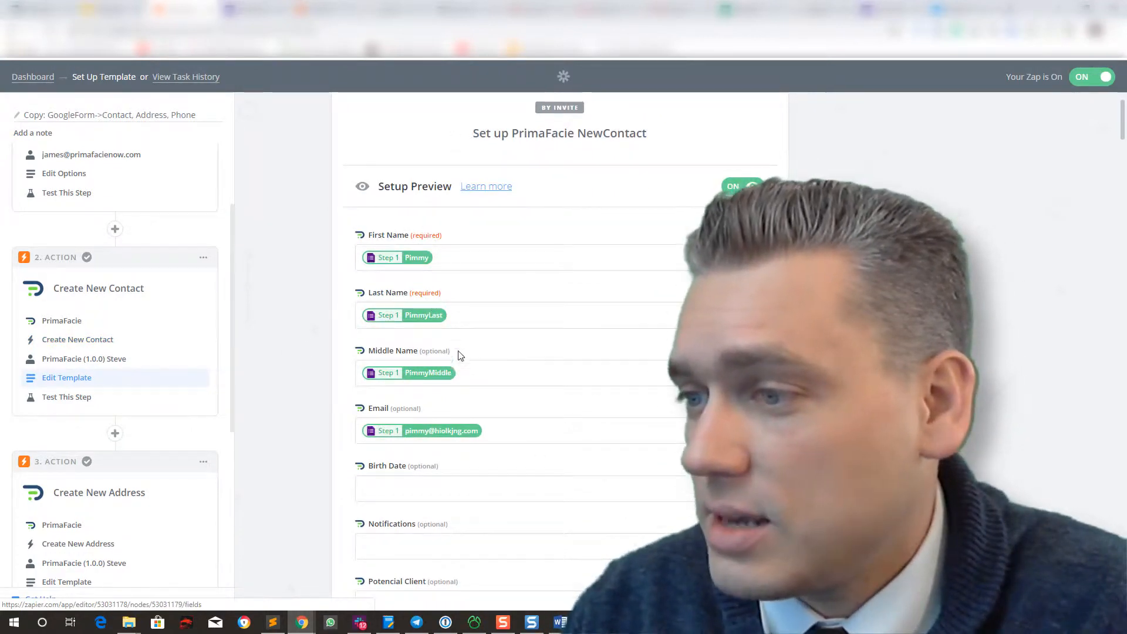
scroll(476, 377, "down", 10)
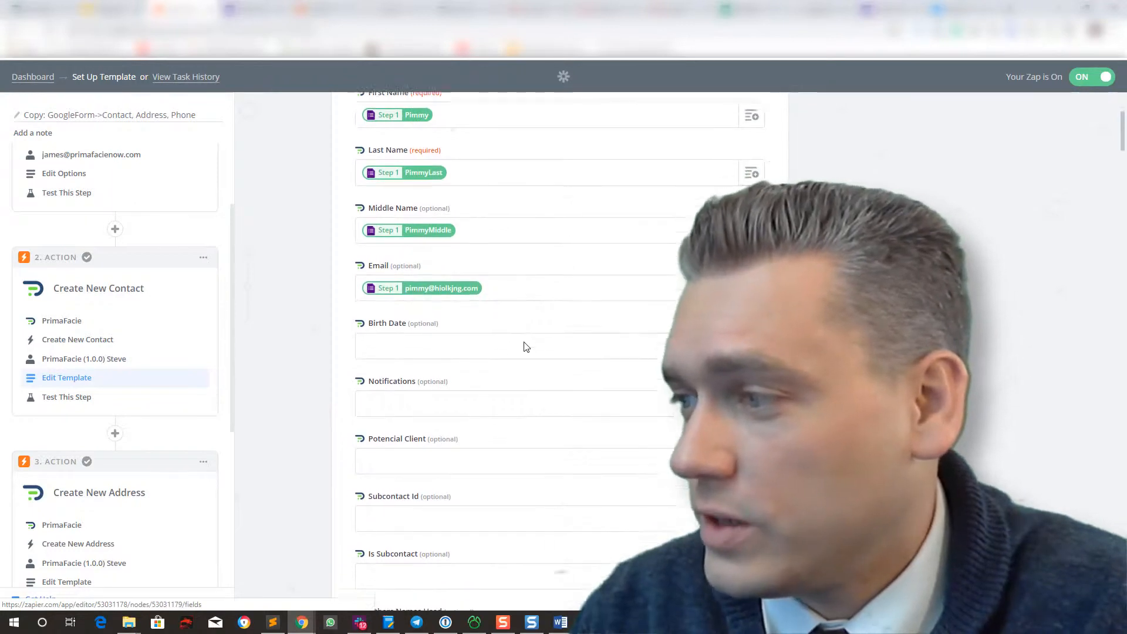
scroll(530, 351, "down", 15)
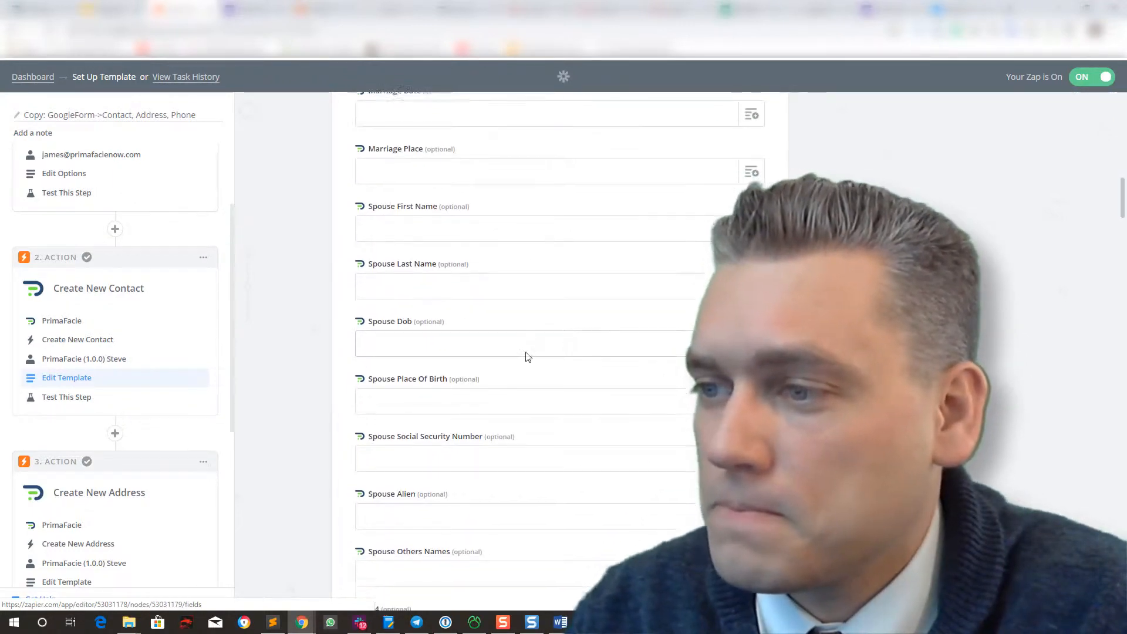
scroll(526, 347, "down", 8)
scroll(71, 309, "down", 2)
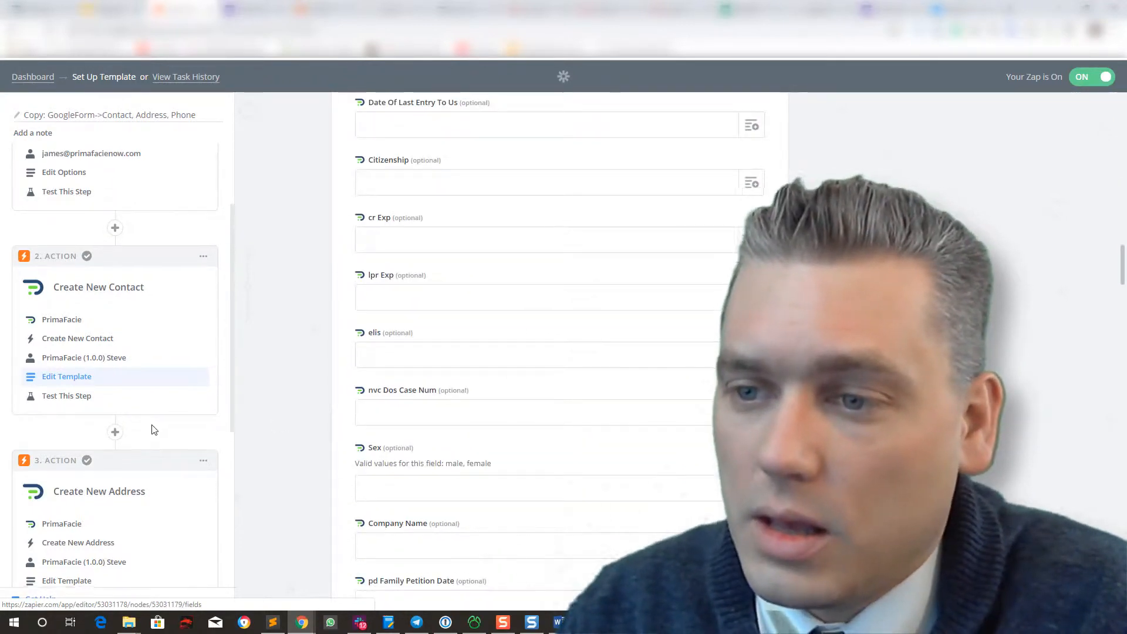
Step: Try to open the test of the Create New Contact action
scroll(71, 309, "down", 2)
left_click(74, 221)
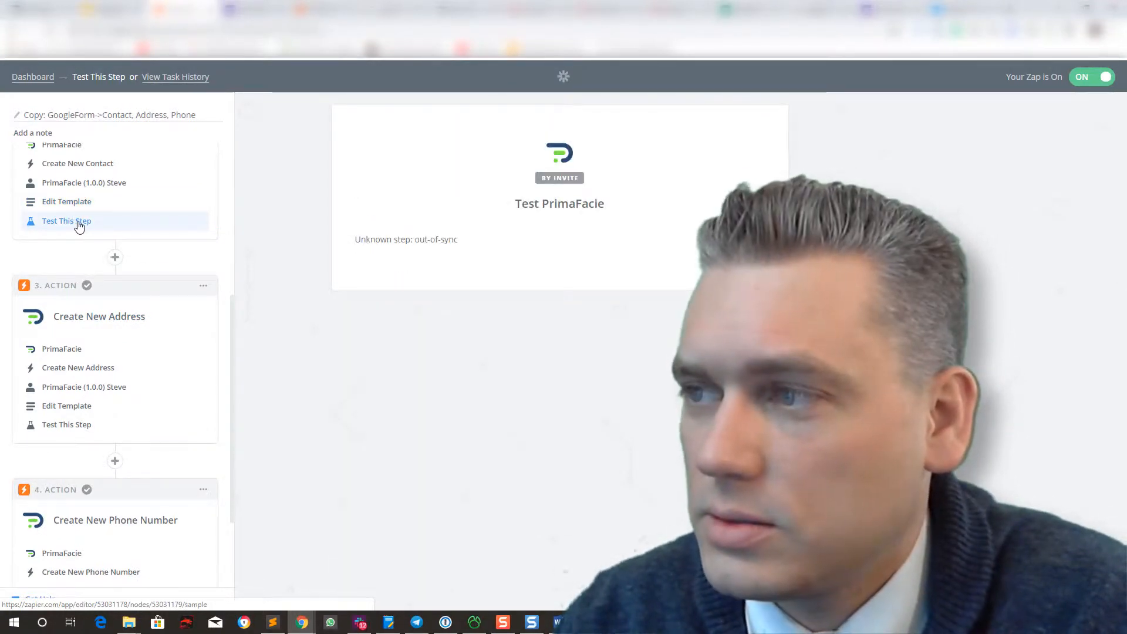
scroll(117, 271, "up", 3)
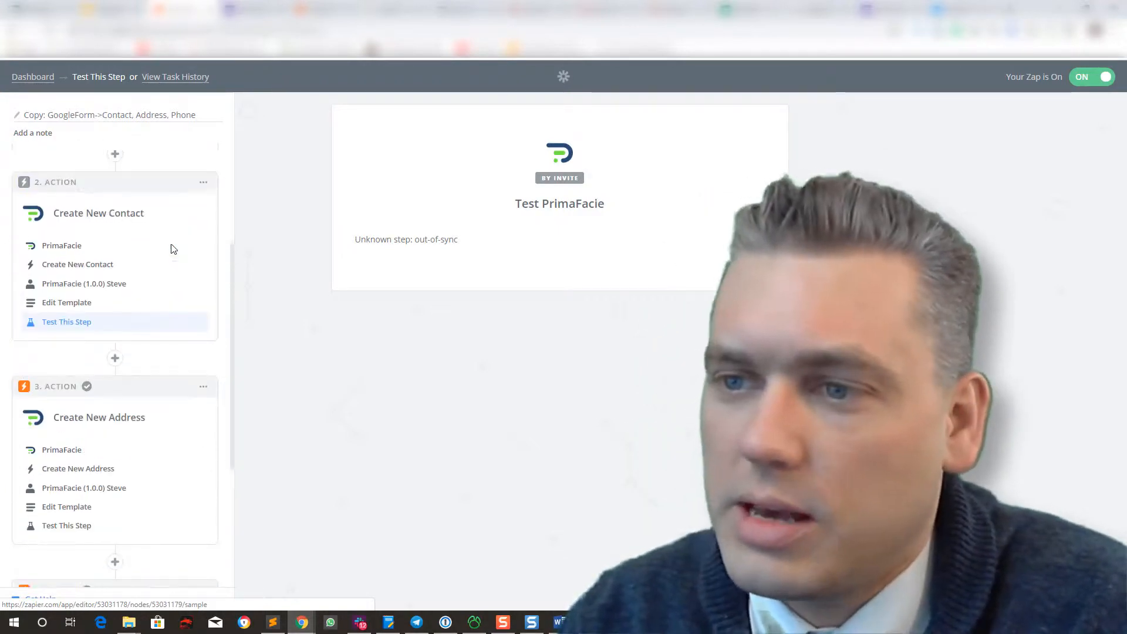
left_click(86, 289)
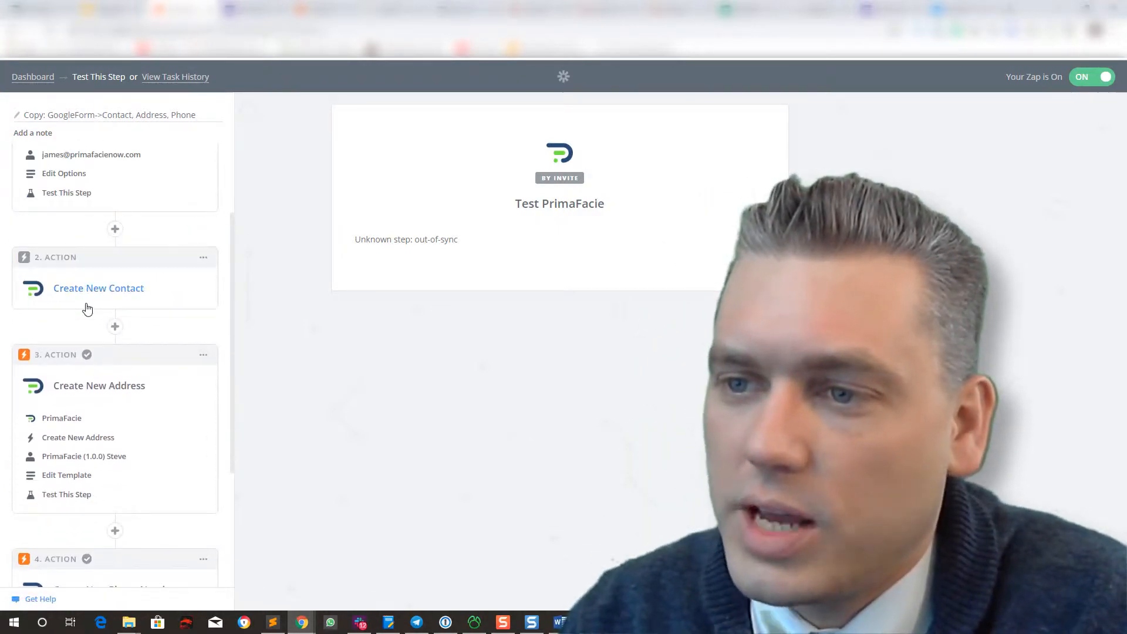
left_click(86, 294)
left_click(74, 195)
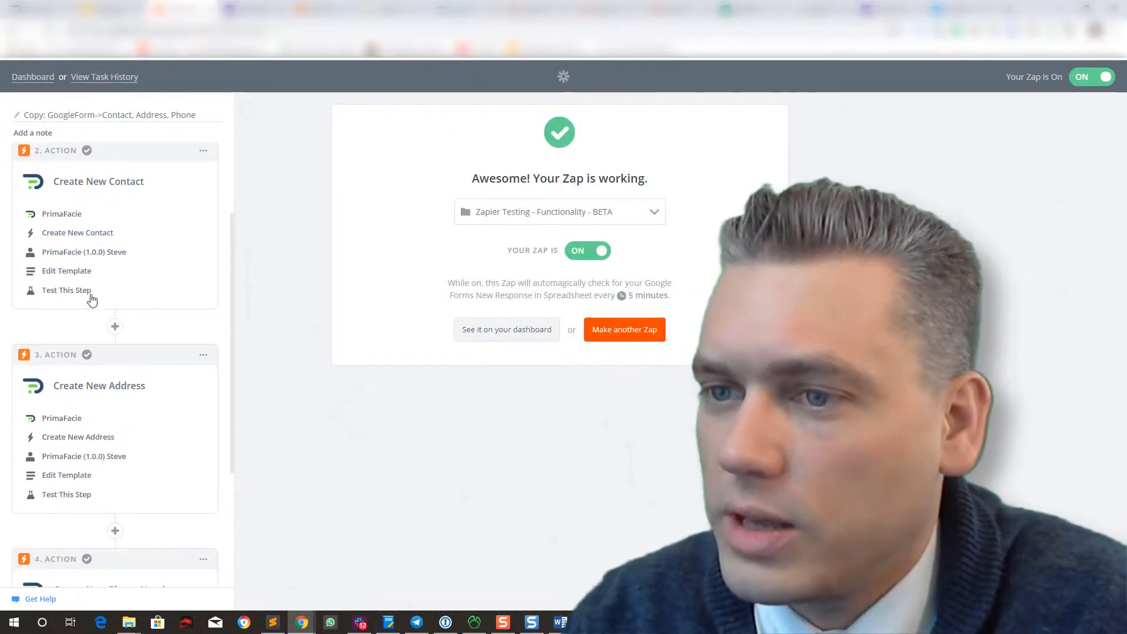
Step: Examine the Create New Contact action's test result and the sample data from PrimaFacie
left_click(75, 290)
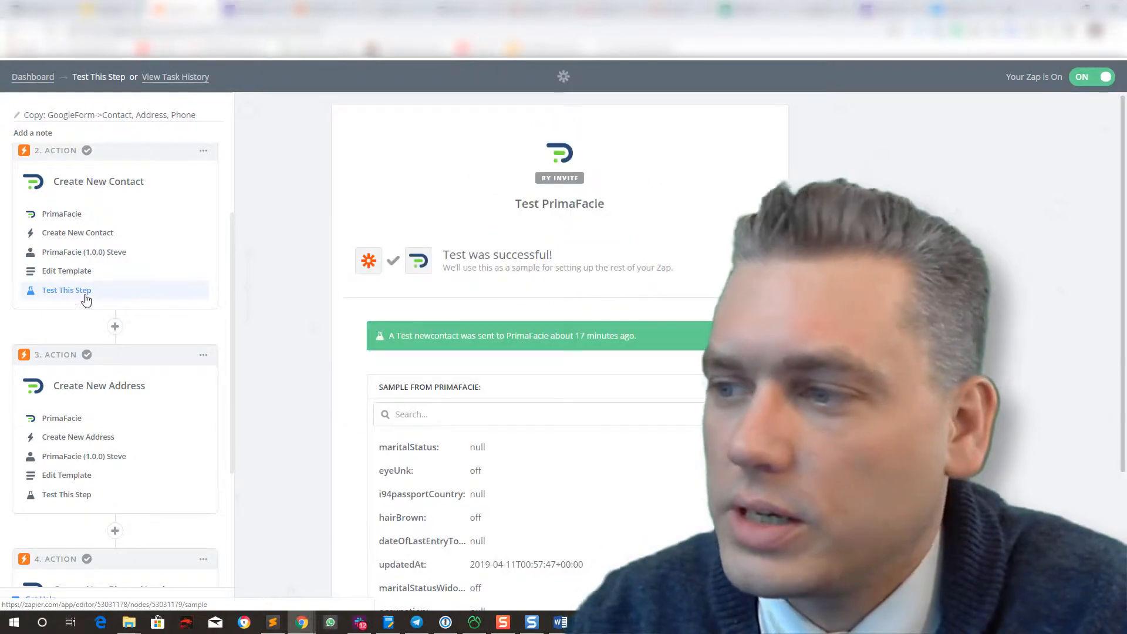
scroll(521, 376, "down", 3)
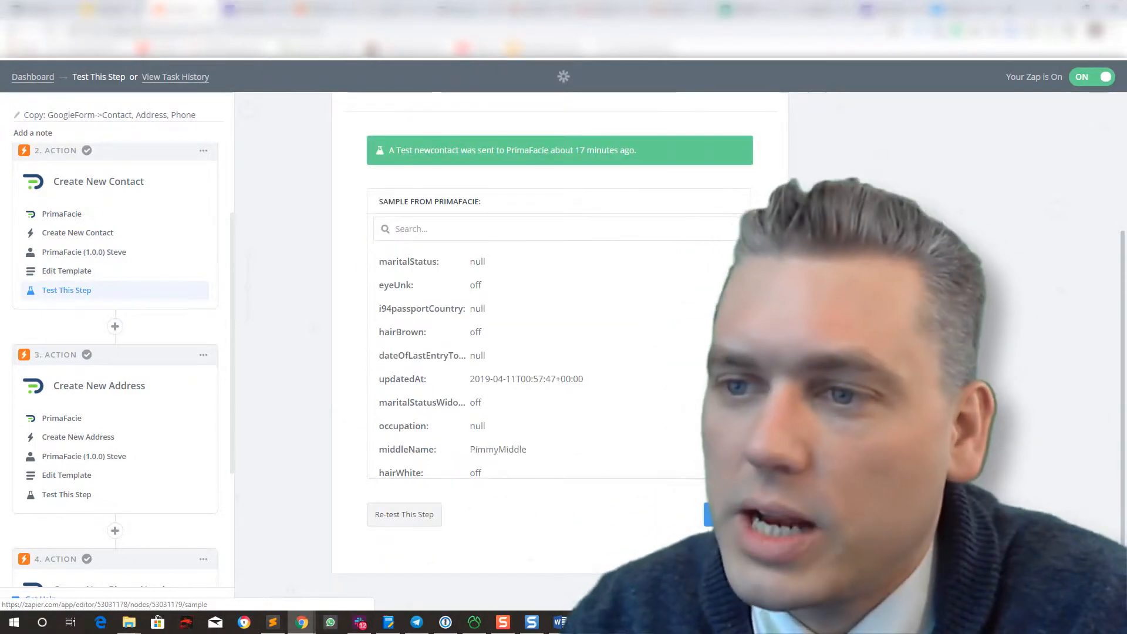
scroll(116, 320, "down", 3)
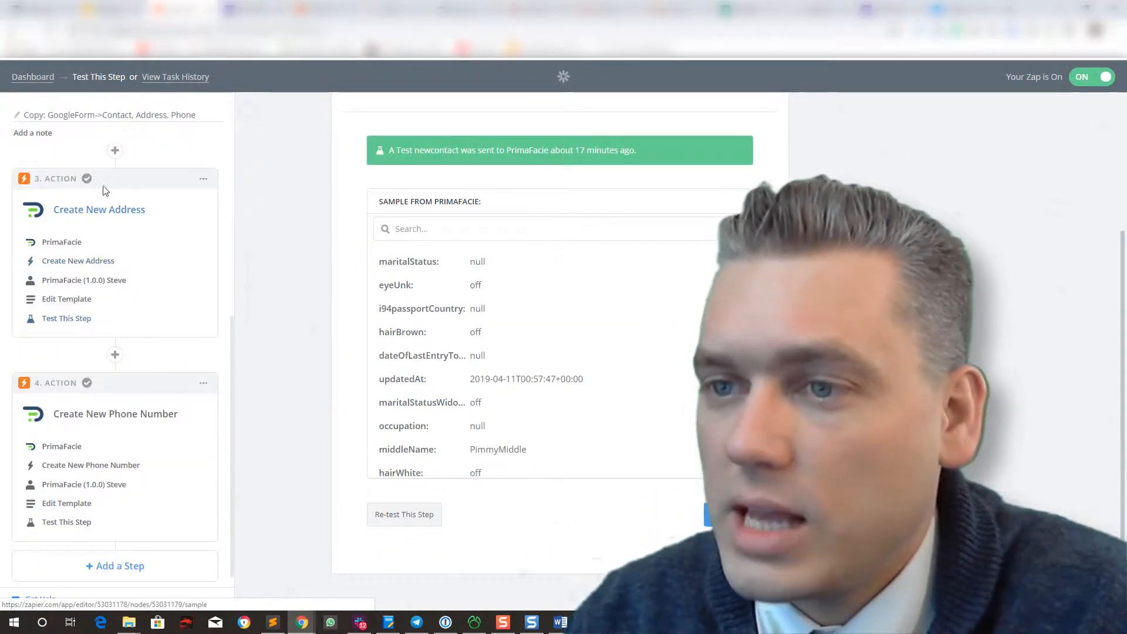
Step: Examine how the Create New Address template maps the street address, contact ID, city, state, country and zip code from earlier steps
left_click(65, 301)
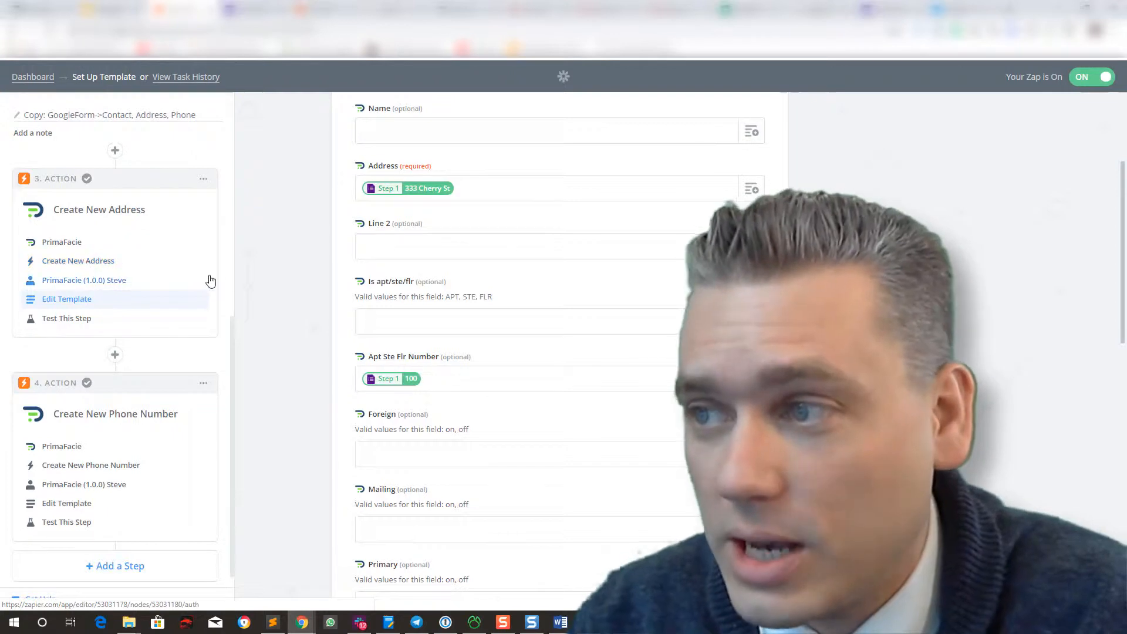
scroll(269, 283, "up", 2)
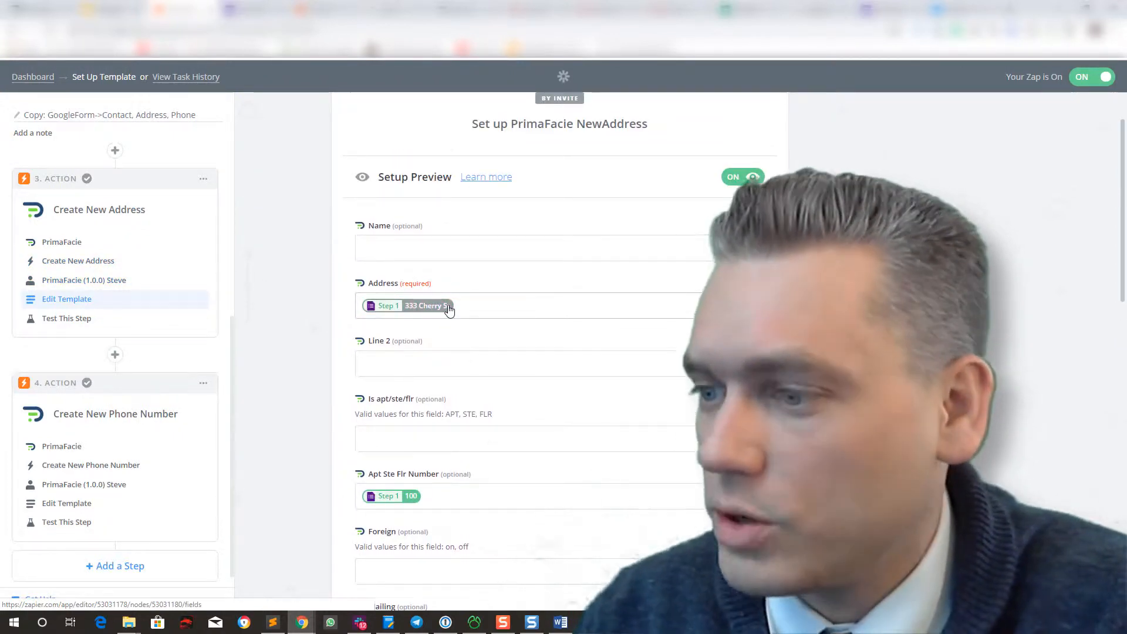
scroll(442, 404, "down", 4)
scroll(440, 404, "down", 7)
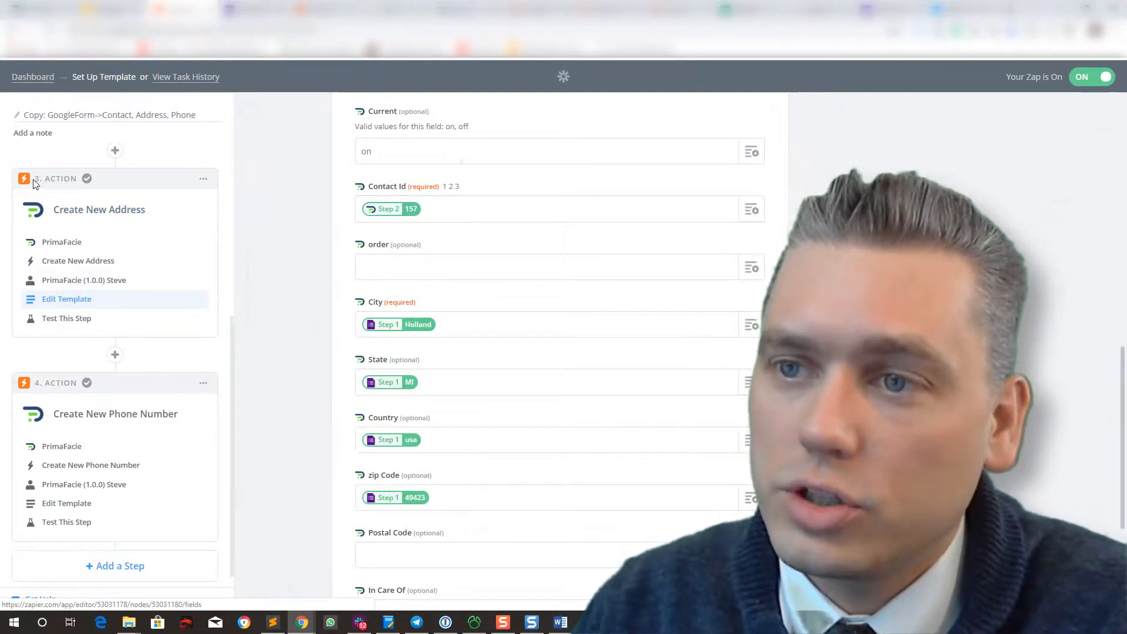
scroll(32, 184, "up", 5)
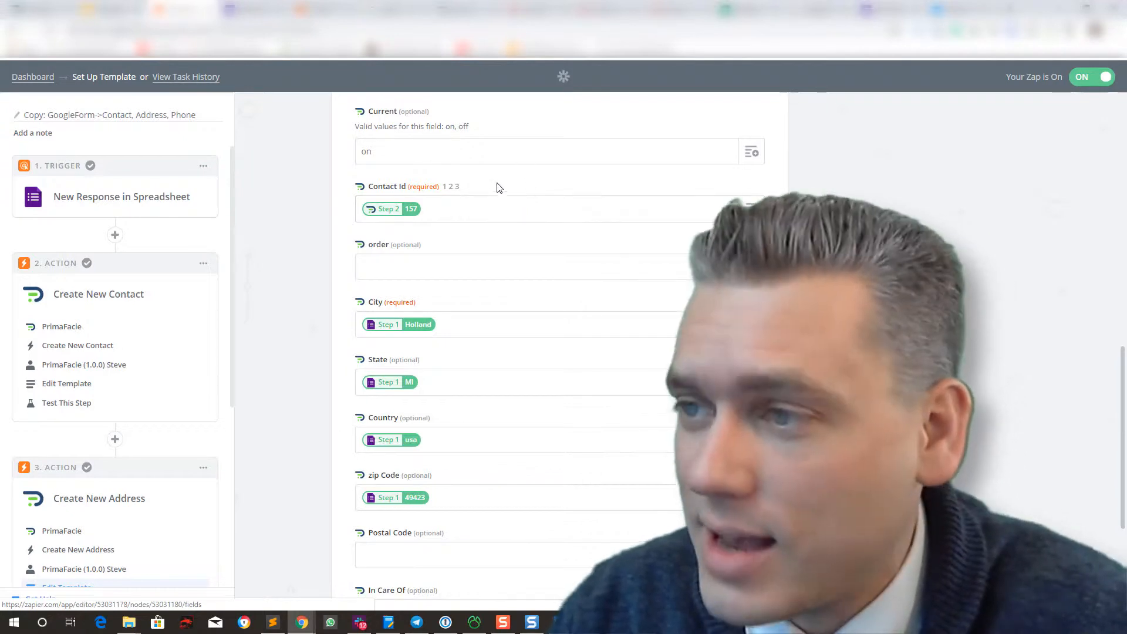
scroll(509, 269, "down", 4)
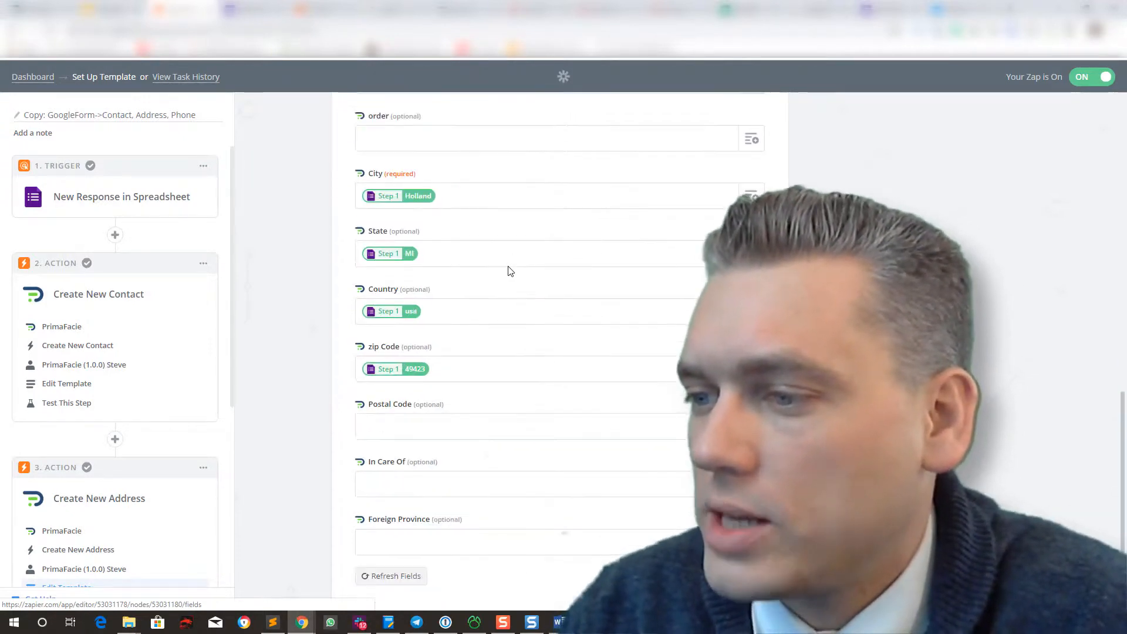
Step: Continue to the Create New Address action's test and examine the sample data from PrimaFacie
left_click(746, 529)
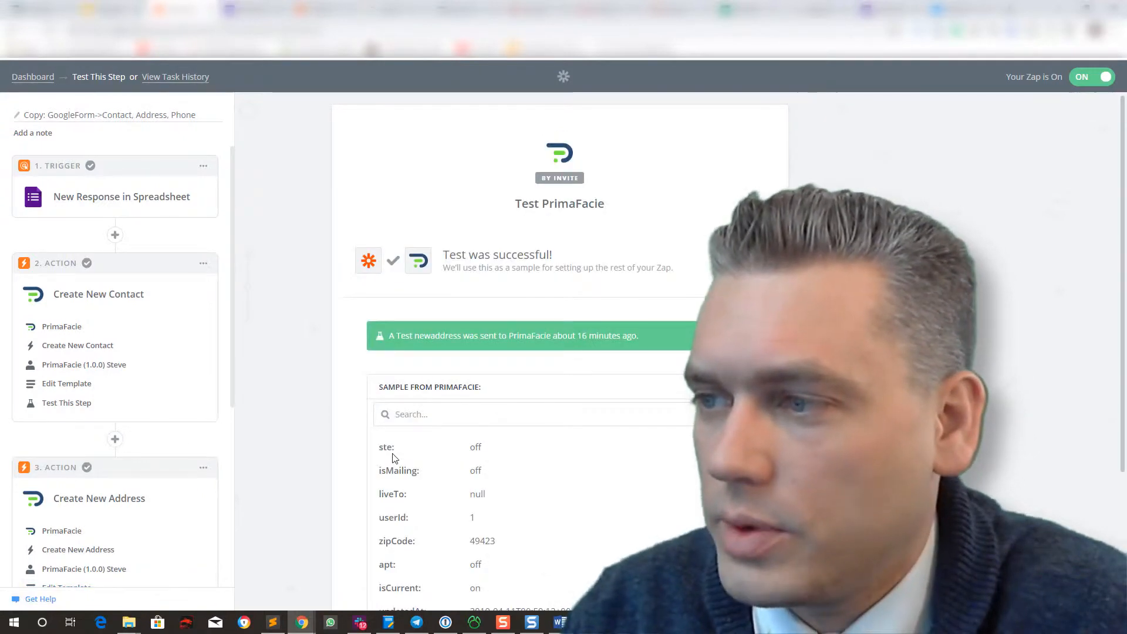
scroll(394, 458, "down", 3)
scroll(88, 452, "down", 5)
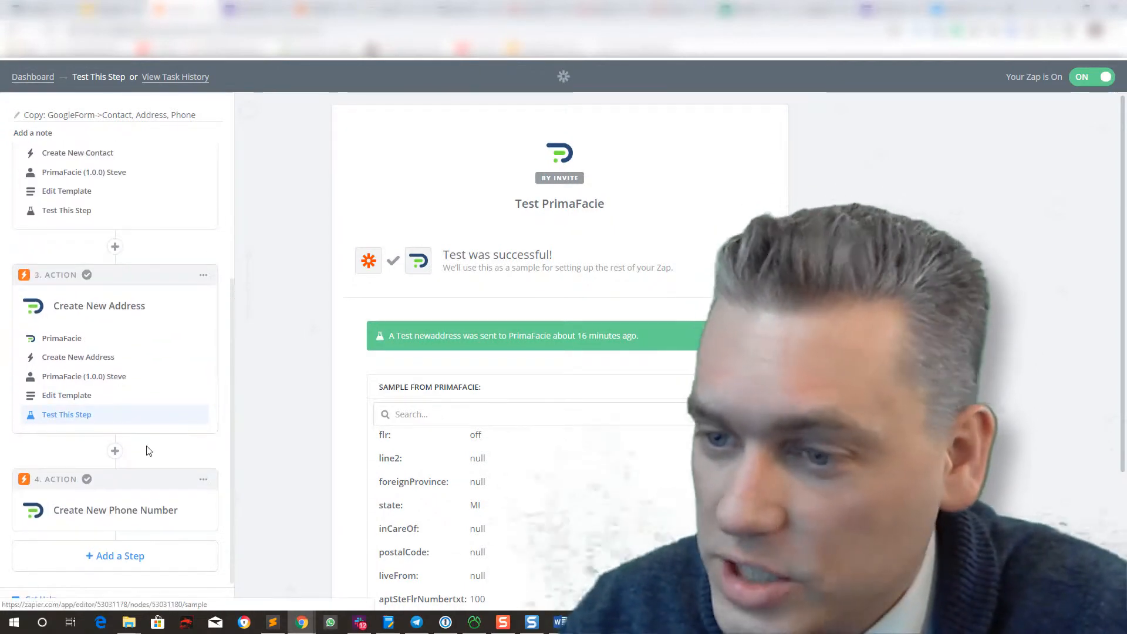
Step: Examine the Create New Phone Number action's chosen action and template mappings, including number, type and contact ID, plus its test sample
left_click(158, 500)
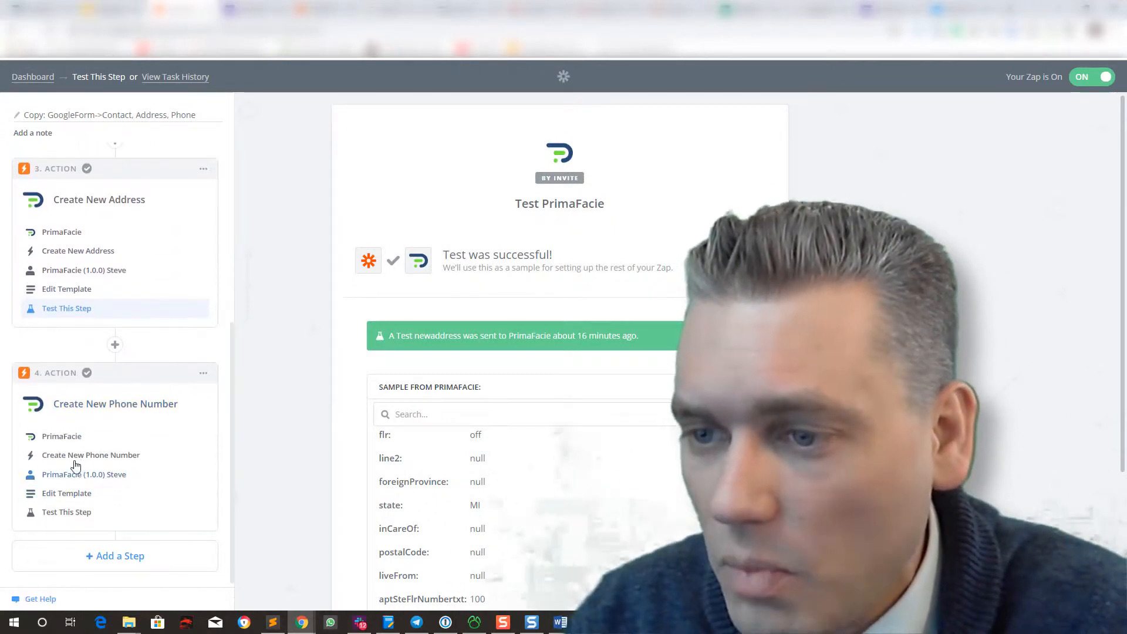
left_click(68, 456)
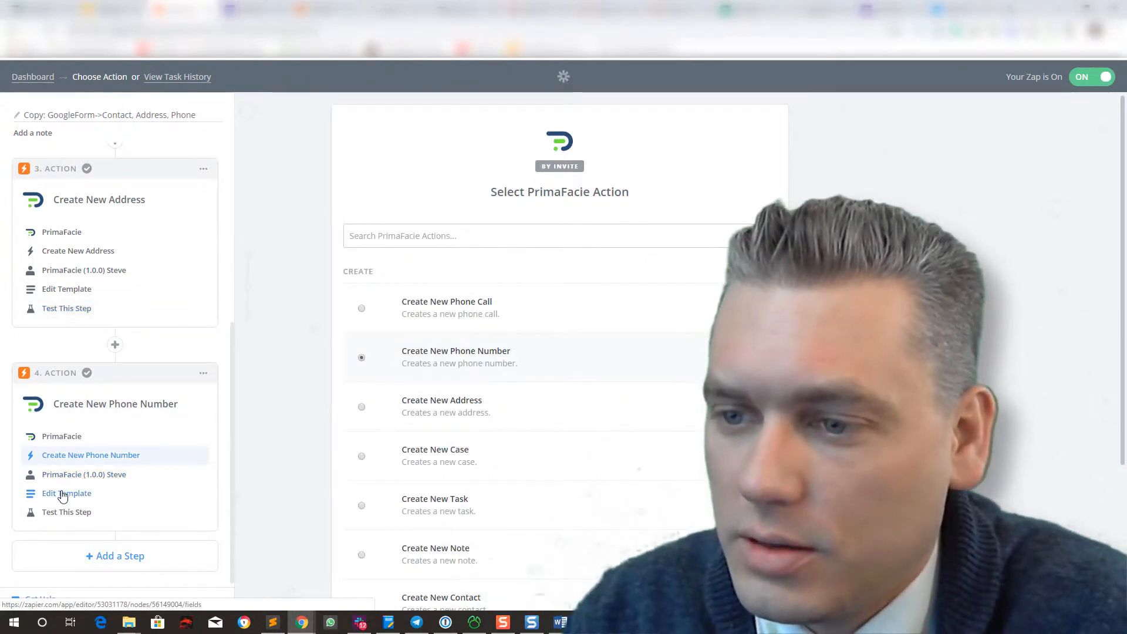
left_click(63, 495)
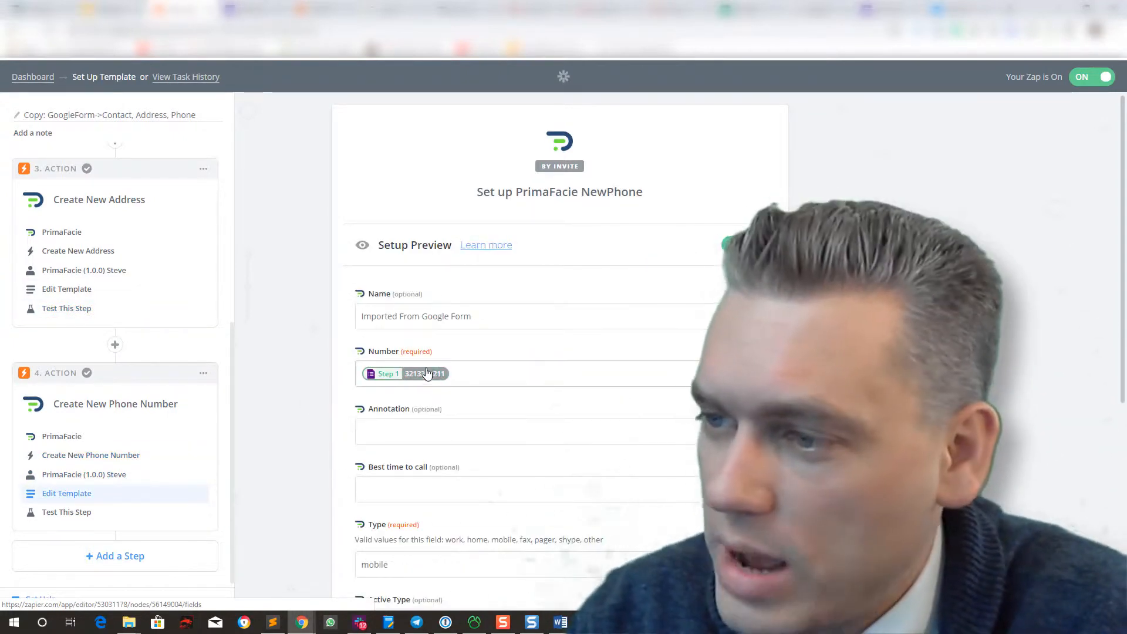
scroll(381, 404, "down", 6)
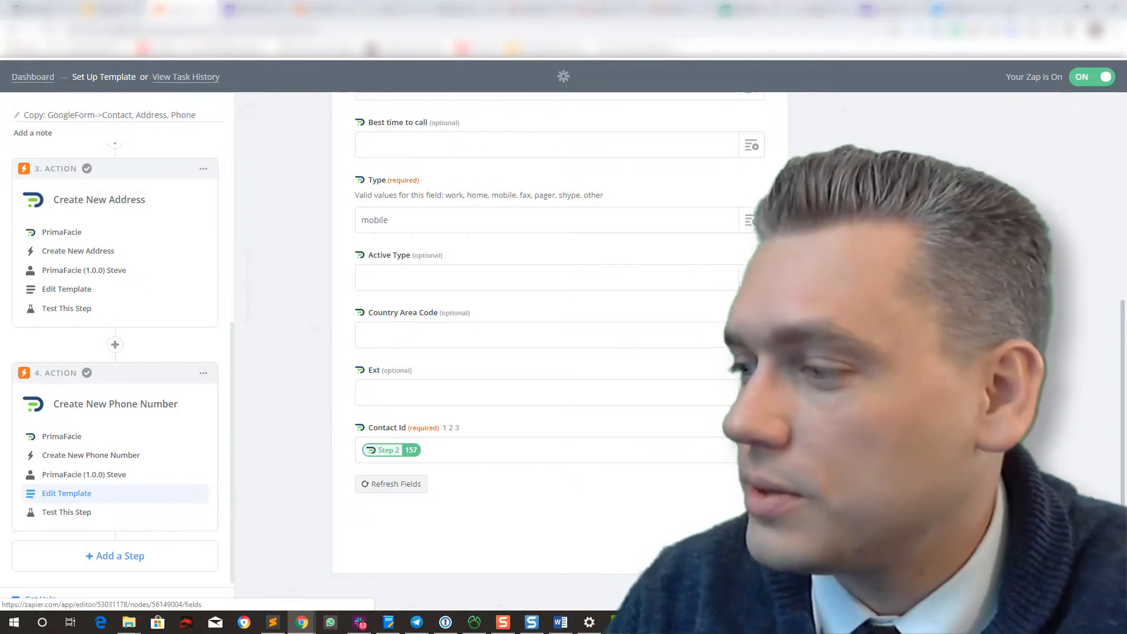
left_click(115, 404)
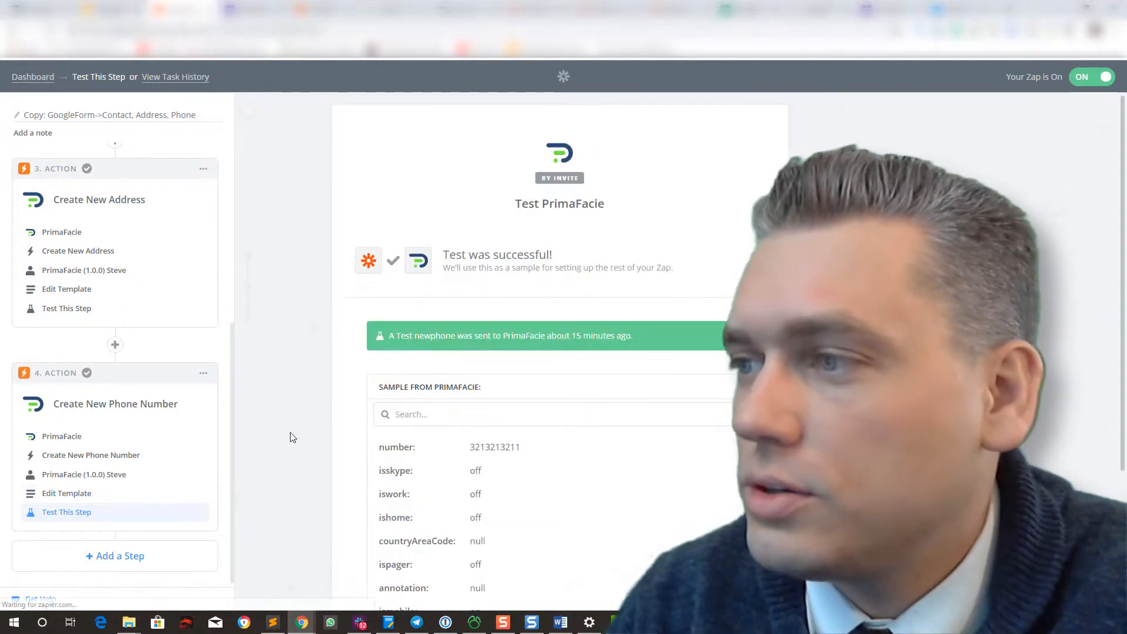
scroll(469, 403, "down", 3)
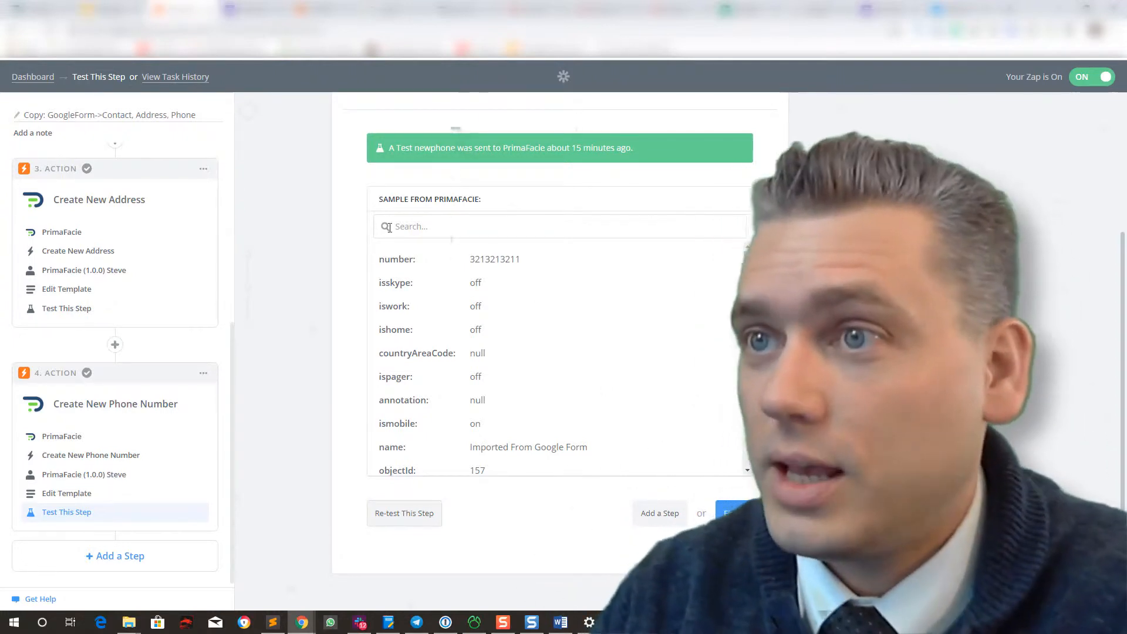
Step: Switch to PrimaFacie to review the imported contact's general information, addresses and phones, and return to the start of the Zap in Zapier
left_click(468, 9)
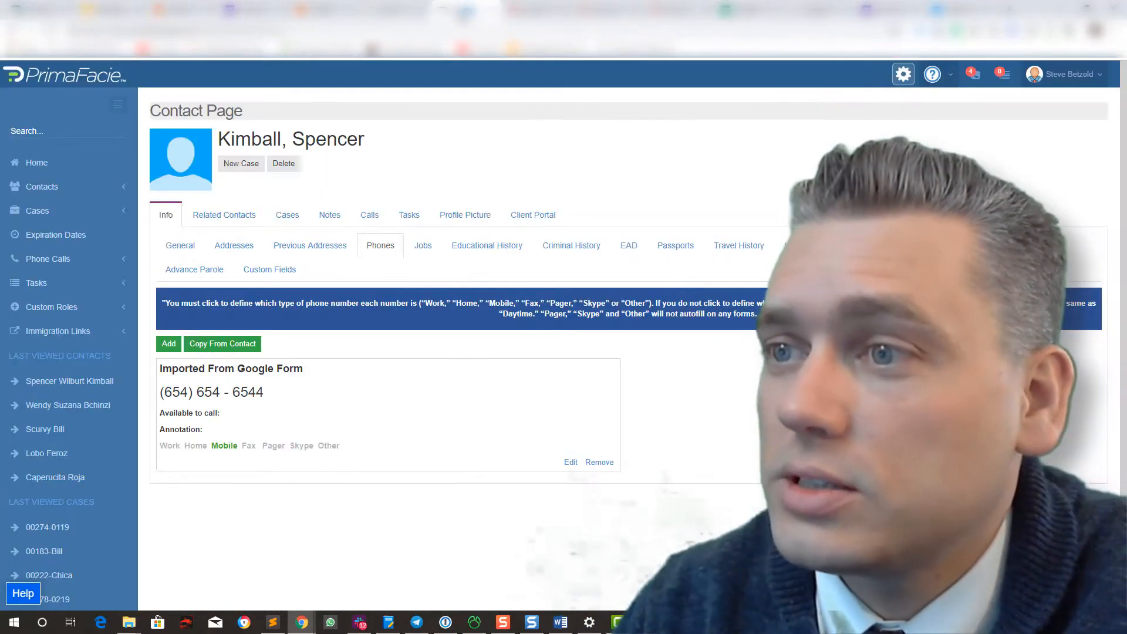
left_click(179, 246)
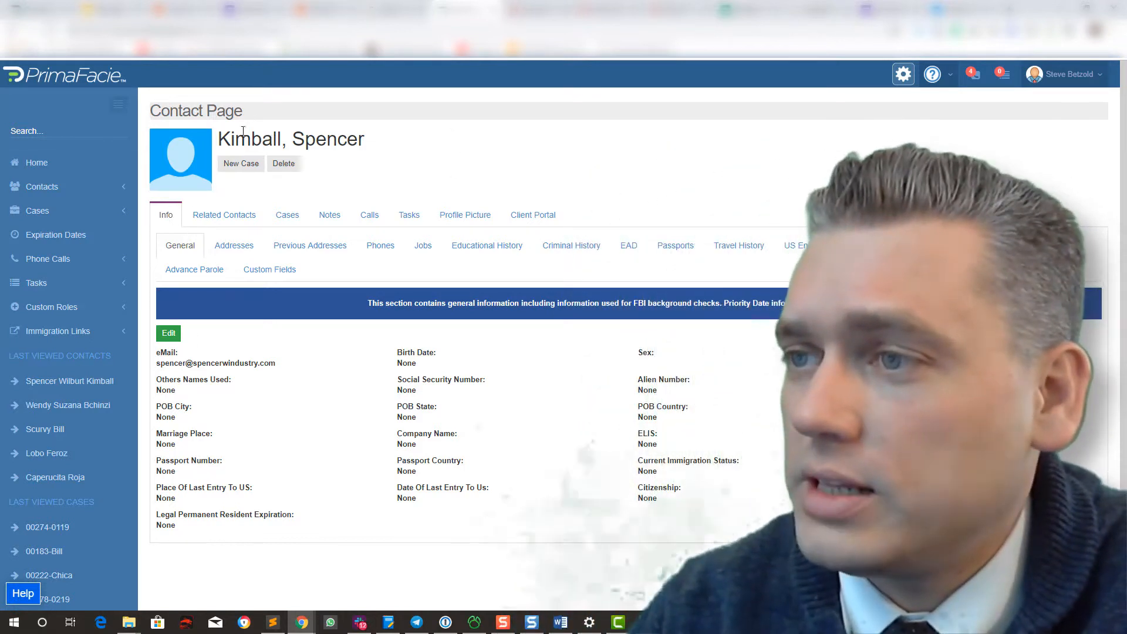
left_click(235, 248)
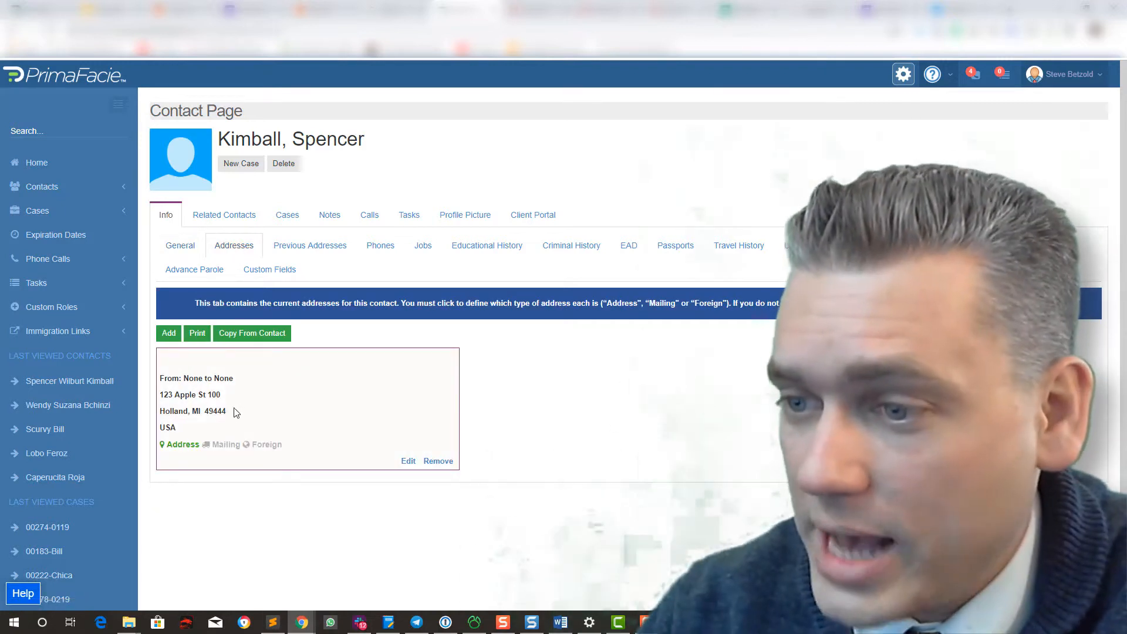
left_click(309, 248)
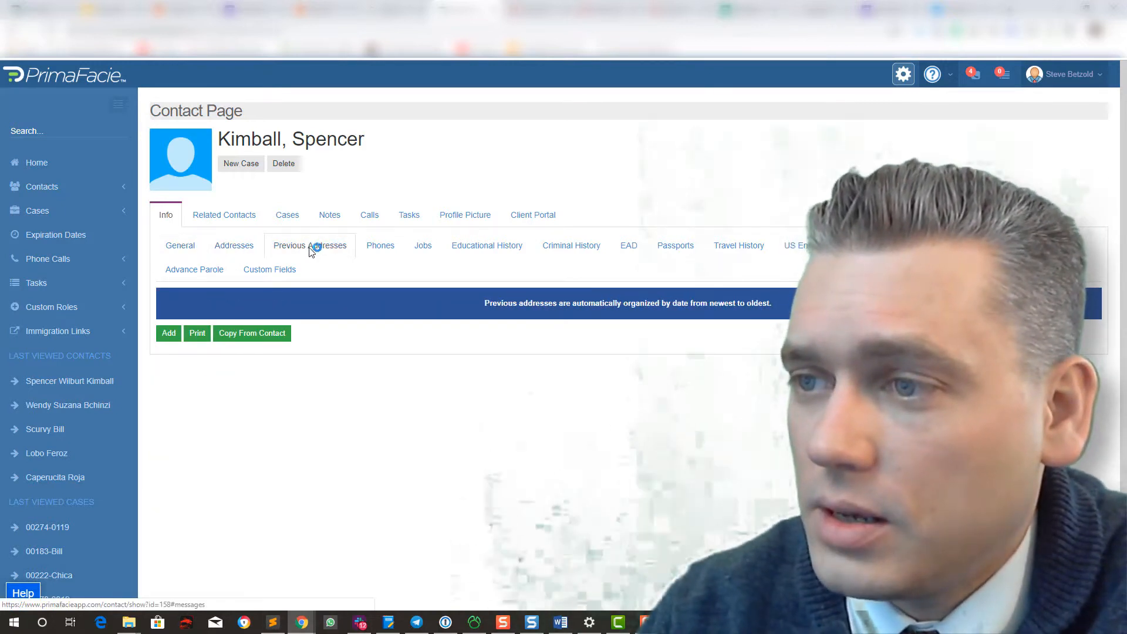
left_click(383, 254)
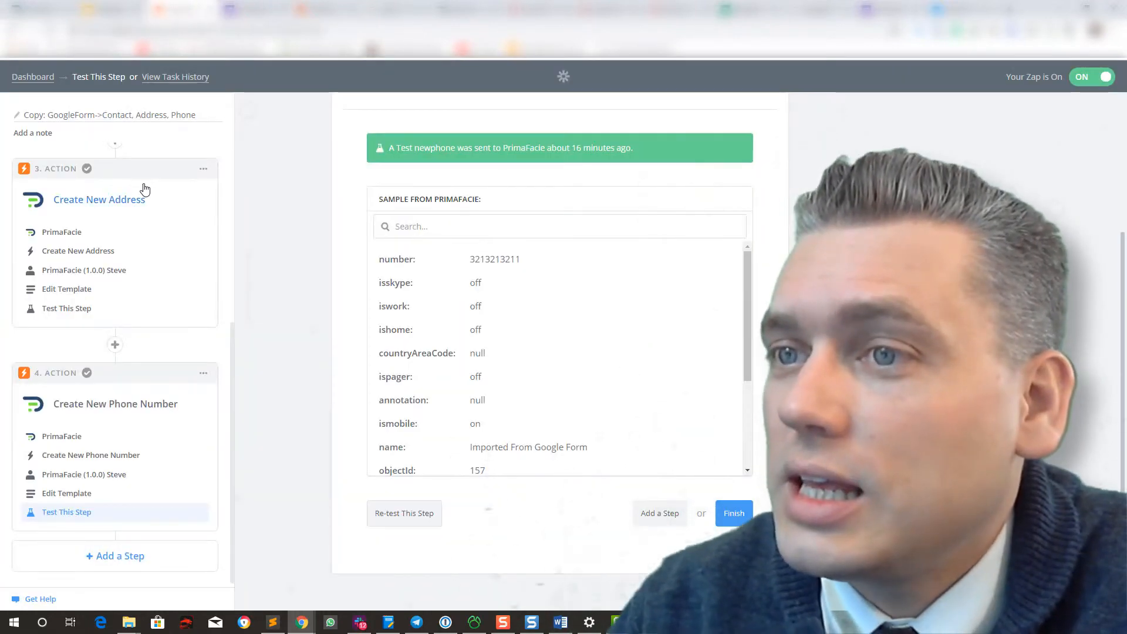
scroll(145, 189, "up", 5)
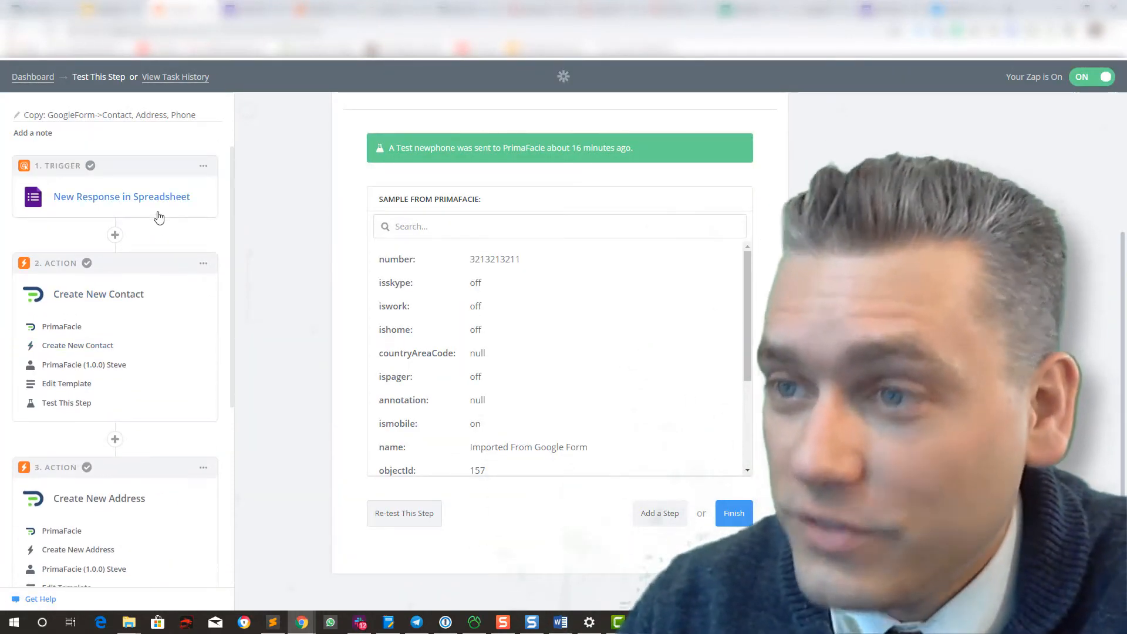